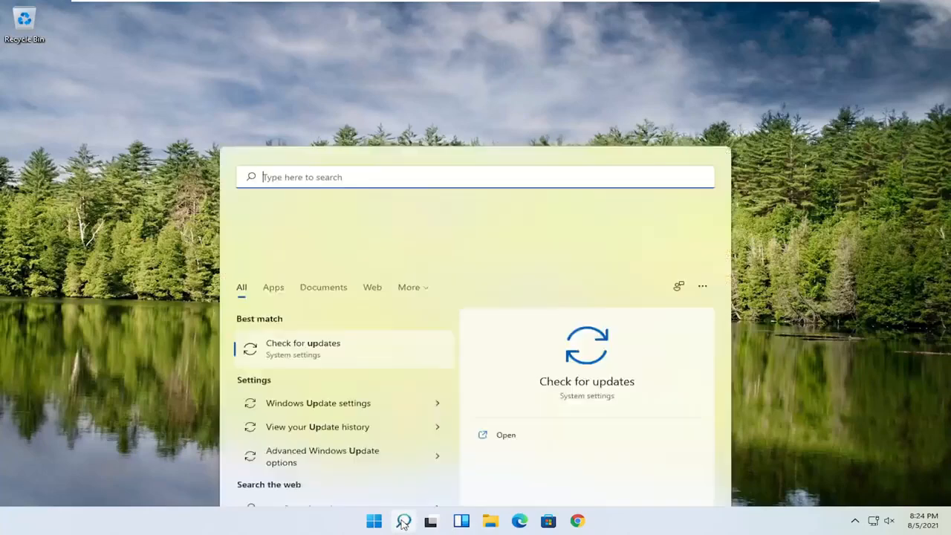
Step: Find regedit and launch Registry Editor as administrator, allow it to make changes, and reposition its window
text(regedit)
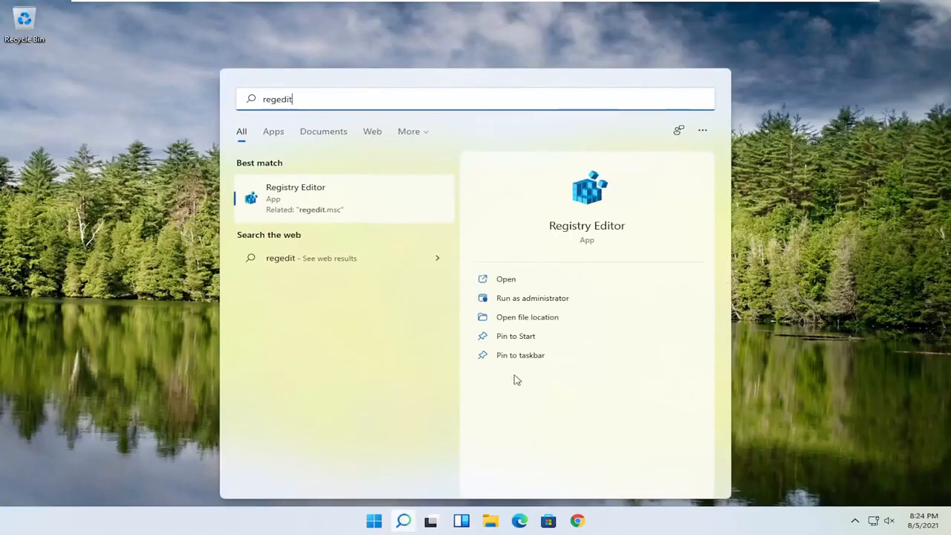
right_click(282, 201)
click(331, 213)
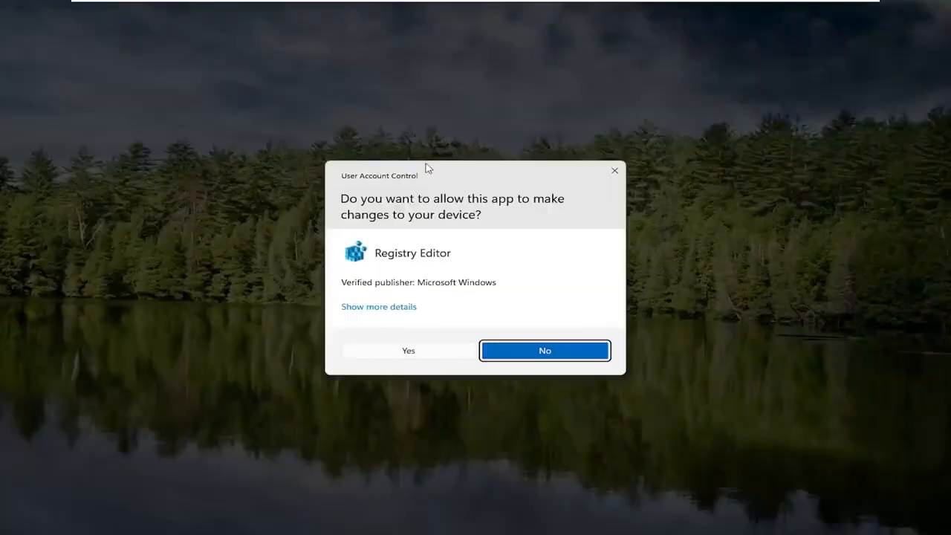
click(399, 353)
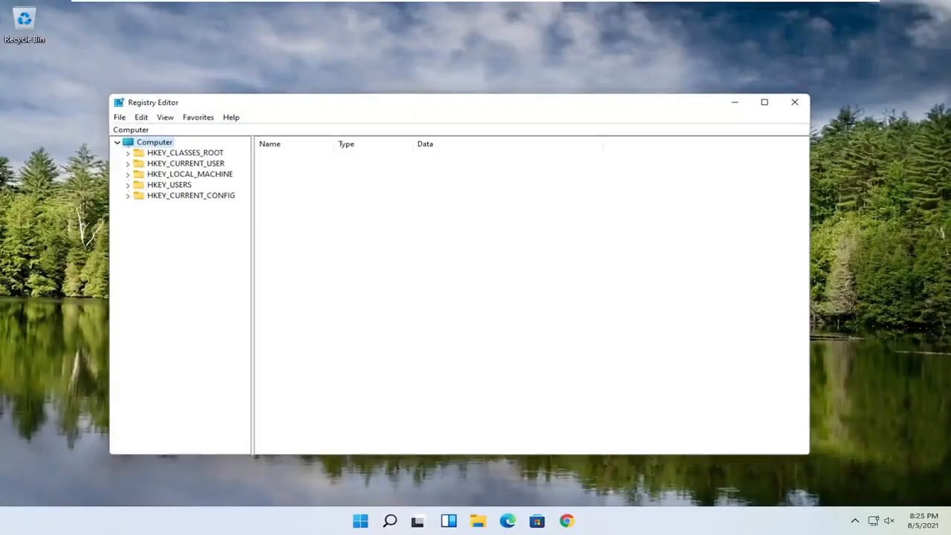
drag(346, 104, 381, 66)
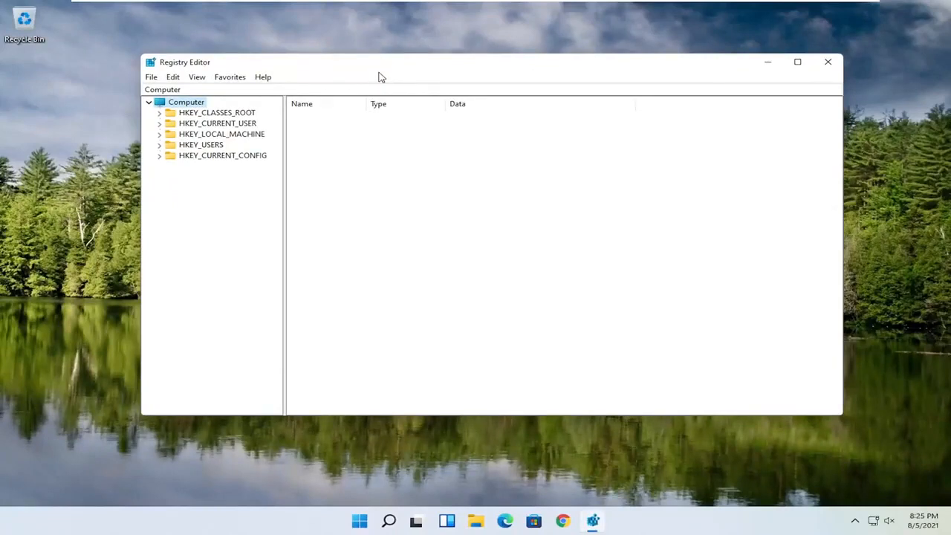
Step: Preview exporting the whole registry to the Desktop and importing a registration file from there, cancelling both dialogs
click(152, 77)
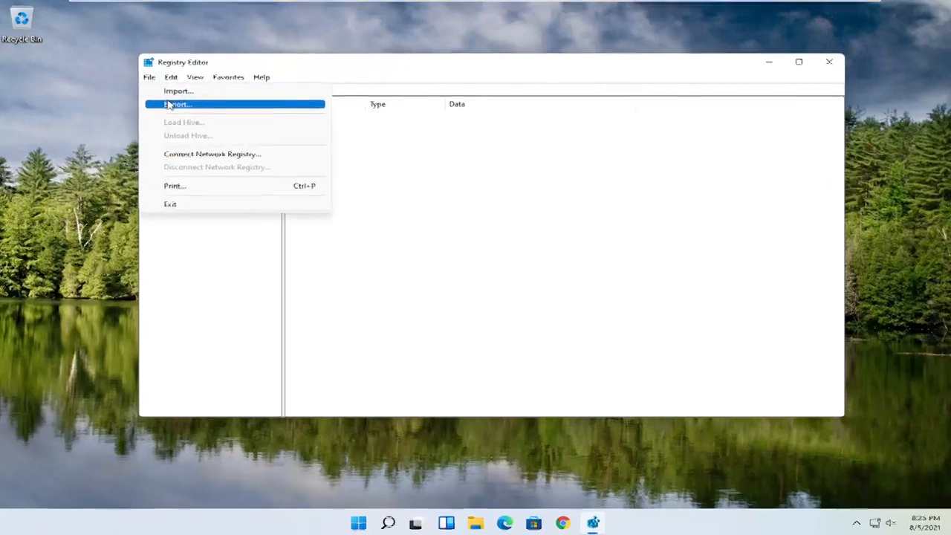
click(173, 104)
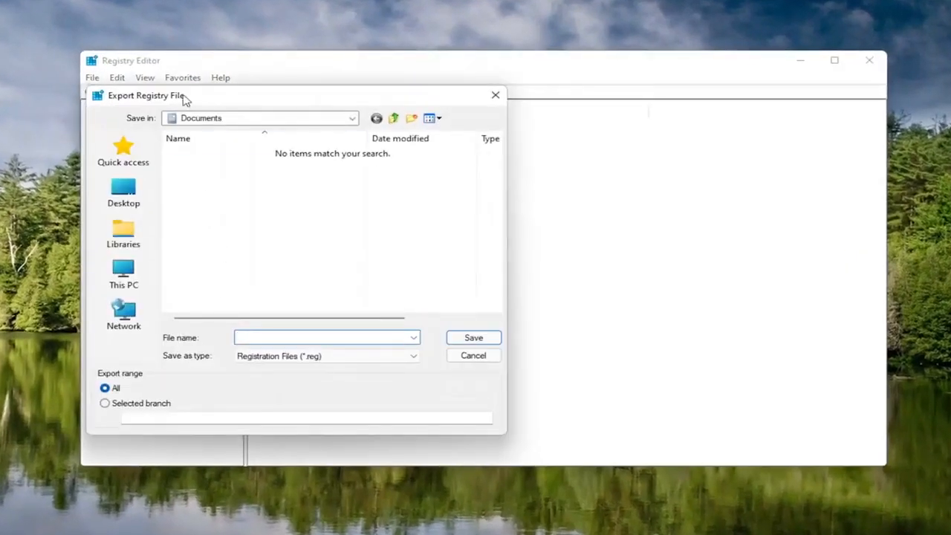
drag(185, 97, 327, 87)
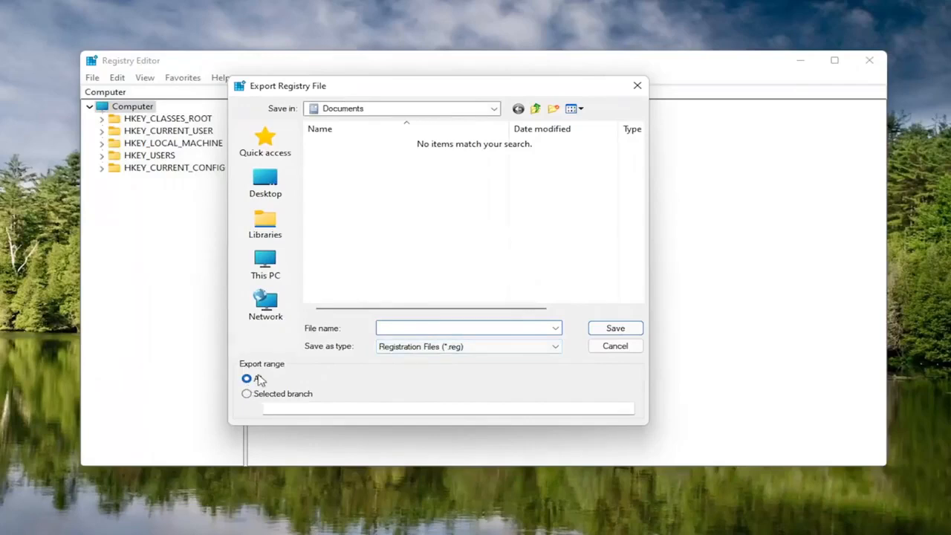
click(269, 176)
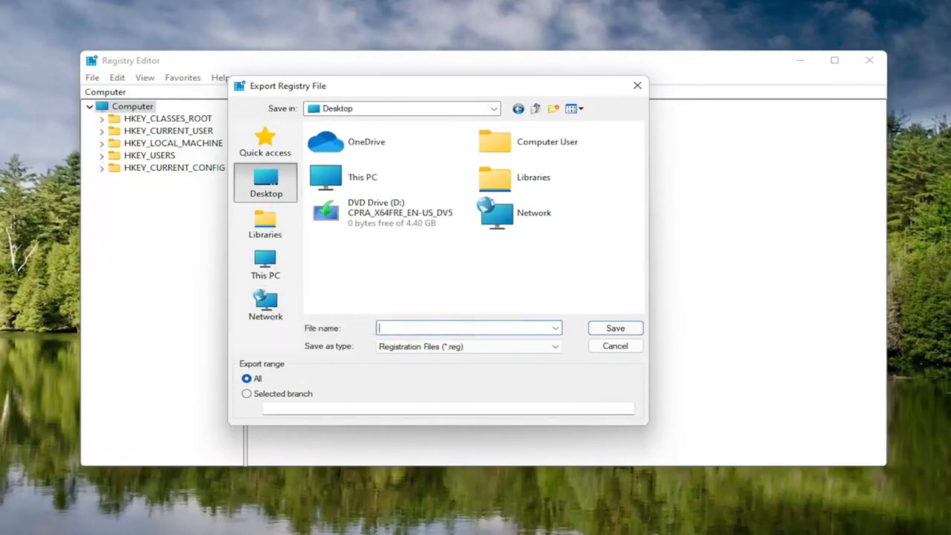
click(615, 346)
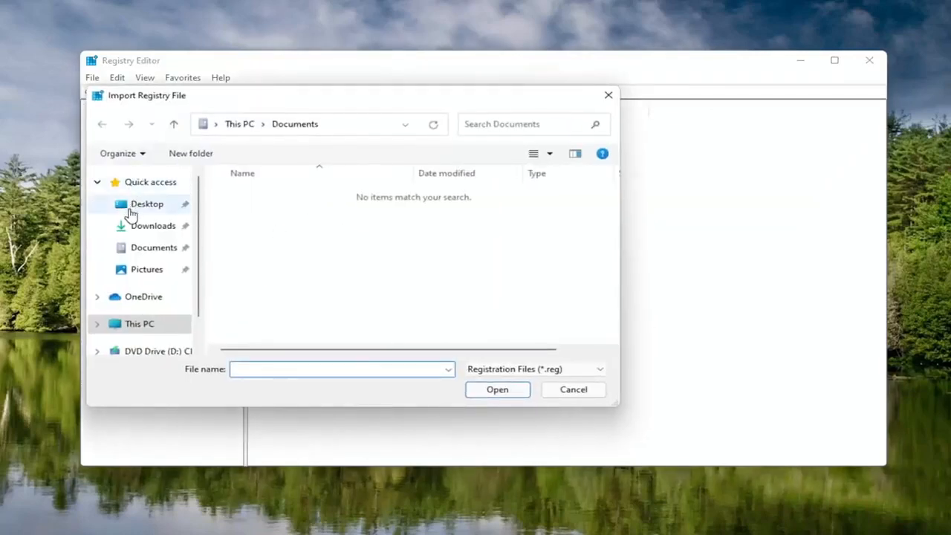
click(136, 207)
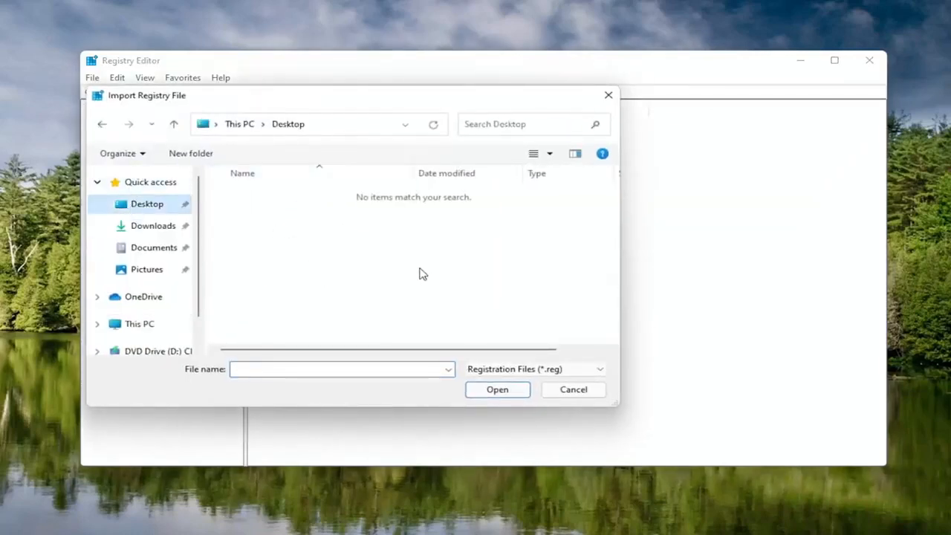
click(566, 389)
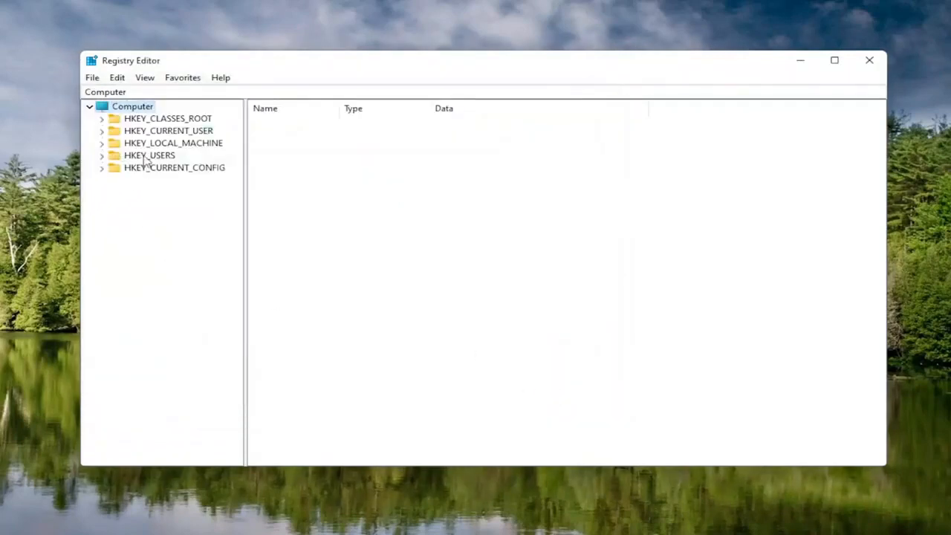
Step: Expand the registry tree to HKEY_LOCAL_MACHINE\SOFTWARE\Microsoft and widen the tree area so the key names are readable
double_click(156, 145)
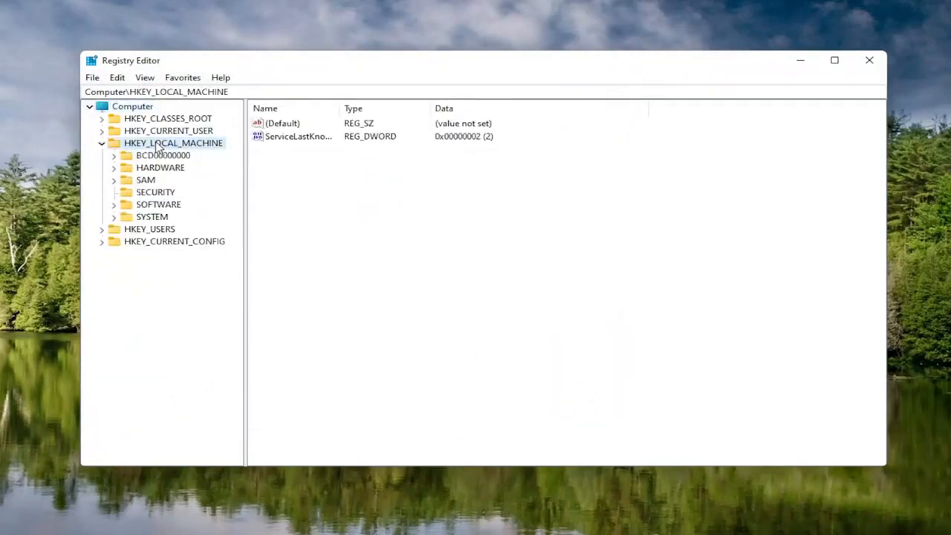
double_click(153, 207)
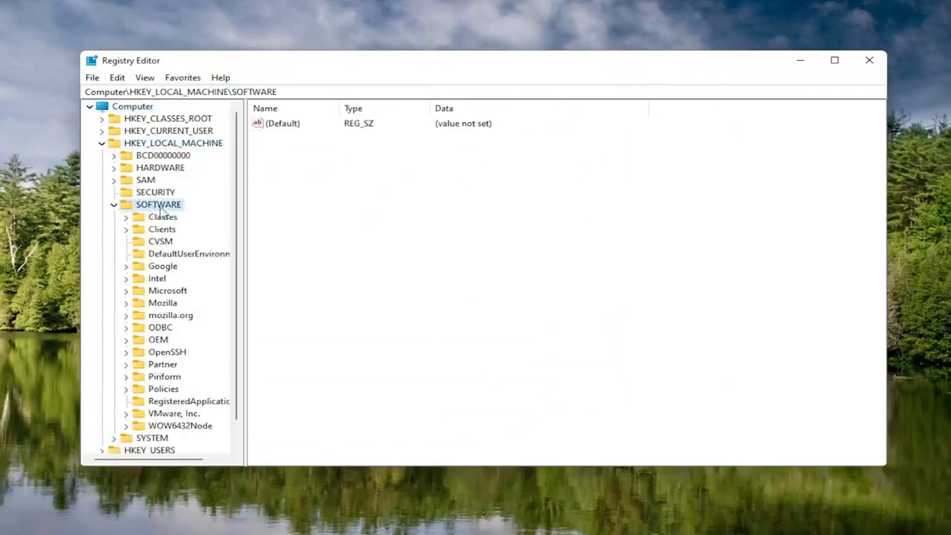
double_click(157, 292)
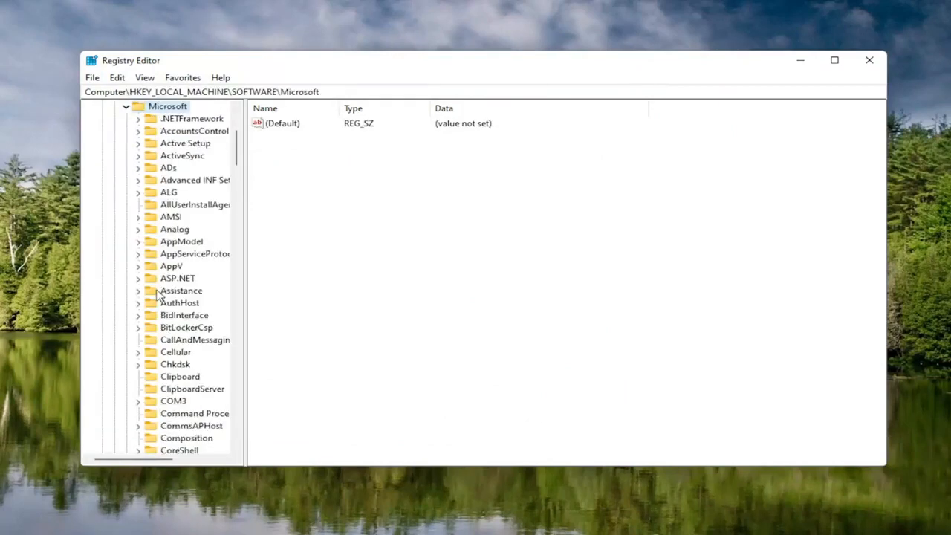
drag(245, 248, 307, 250)
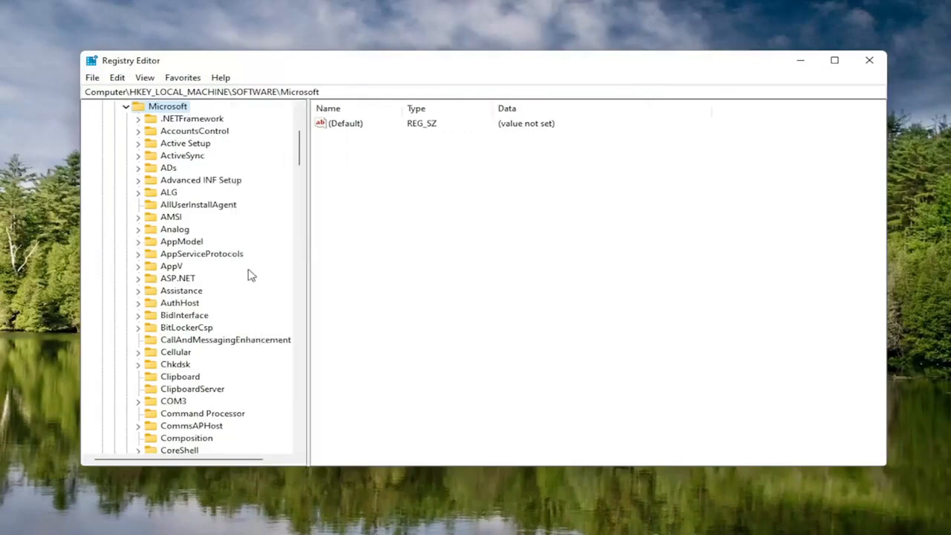
Step: Open the Windows NT\CurrentVersion key under Microsoft
scroll(182, 318, down, 20)
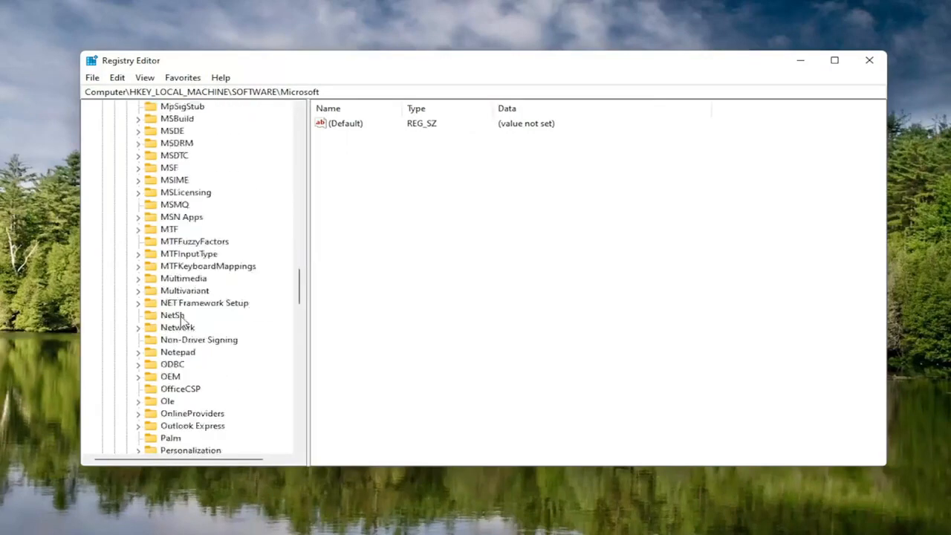
scroll(182, 318, down, 20)
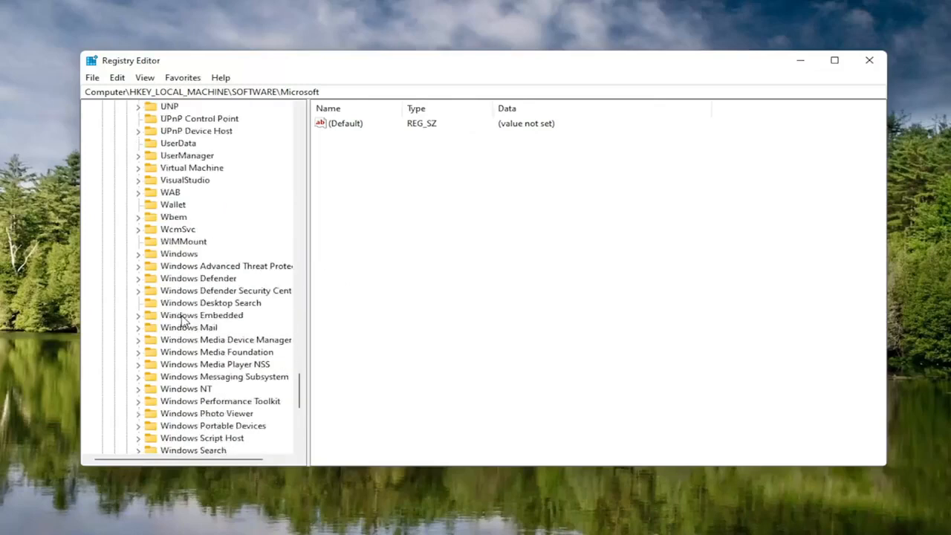
scroll(183, 321, down, 1)
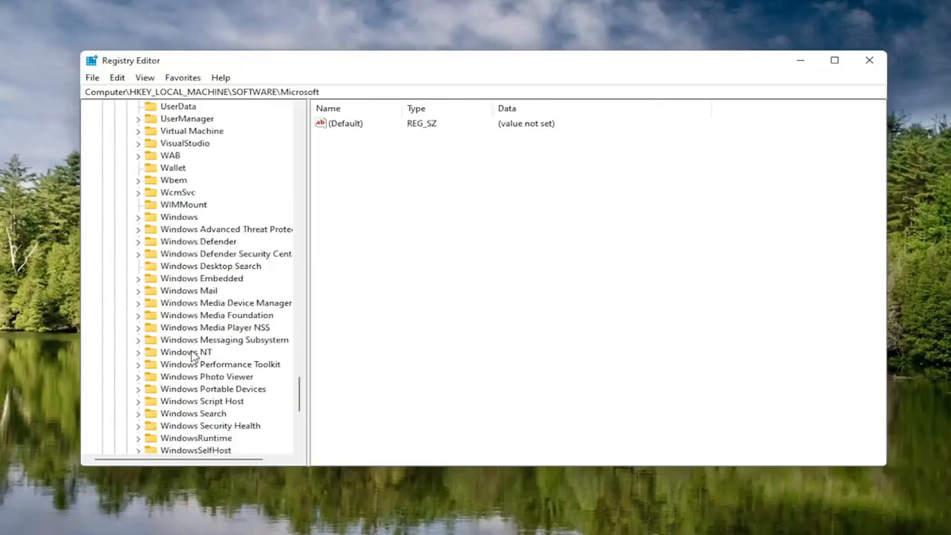
double_click(193, 354)
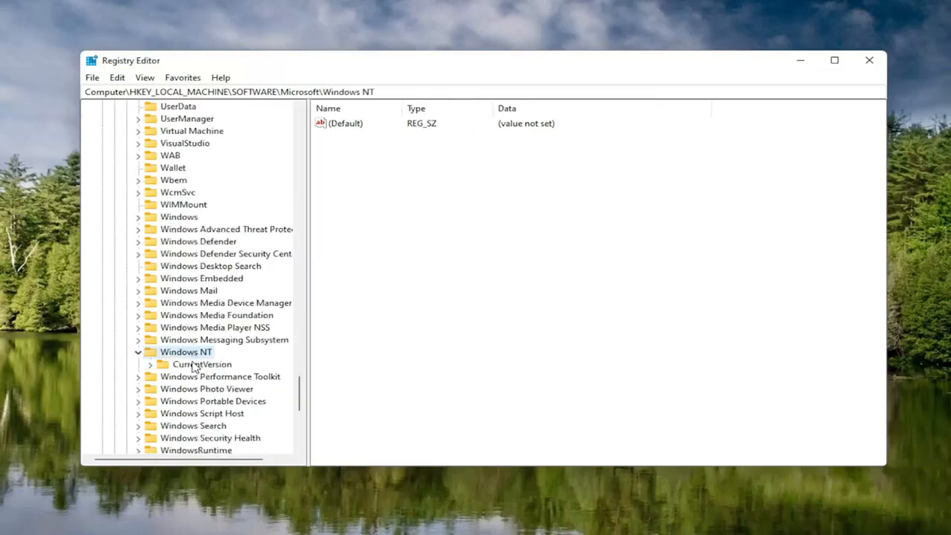
double_click(196, 364)
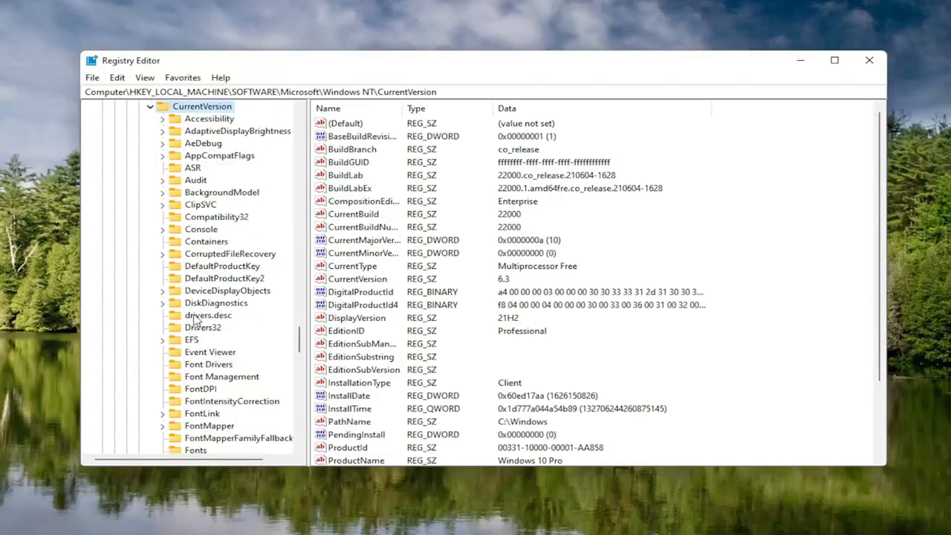
Step: Open the Multimedia\SystemProfile key under CurrentVersion and widen the Name column to show full value names
scroll(191, 318, down, 7)
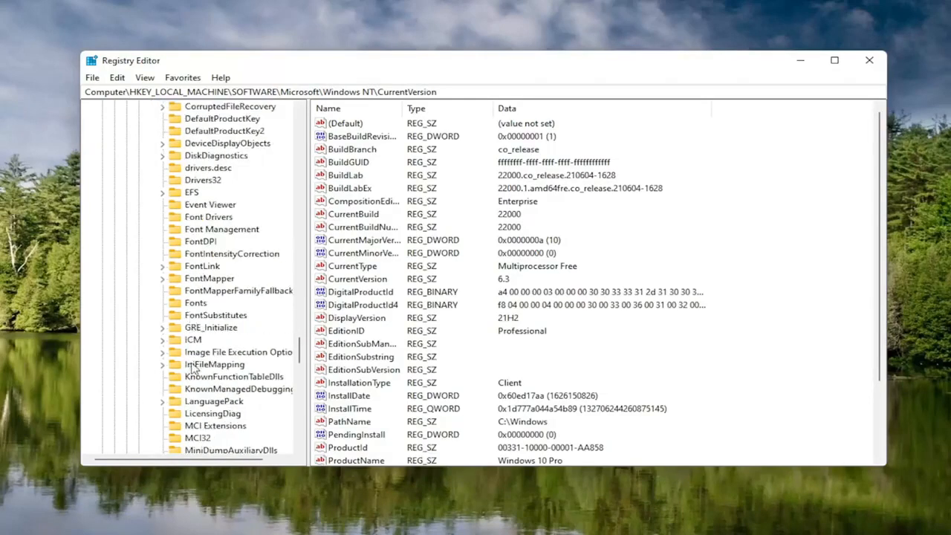
scroll(204, 379, down, 1)
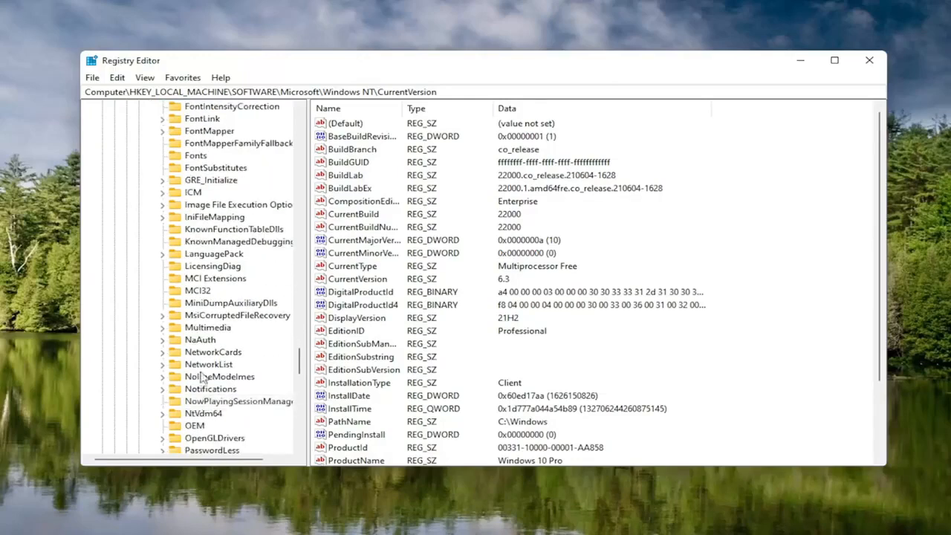
click(206, 329)
double_click(203, 333)
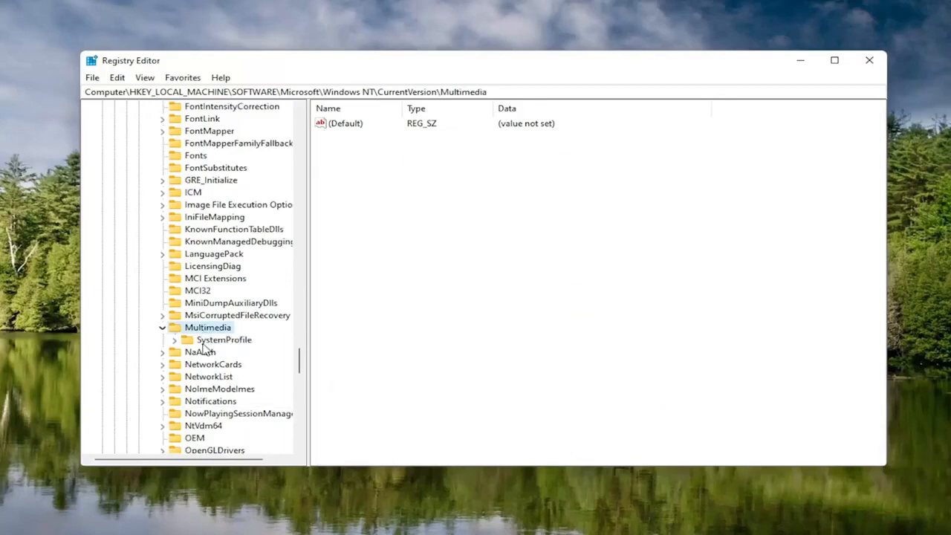
click(199, 343)
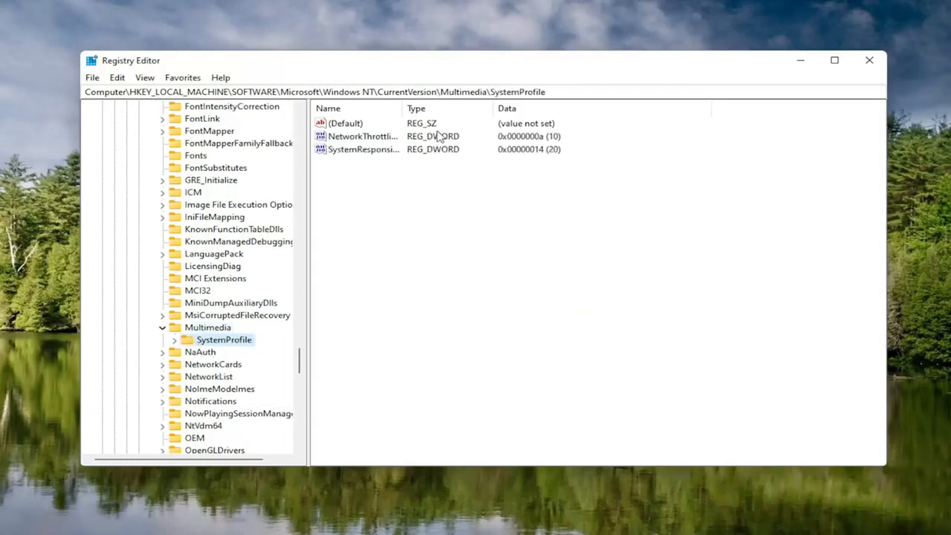
drag(402, 109, 492, 110)
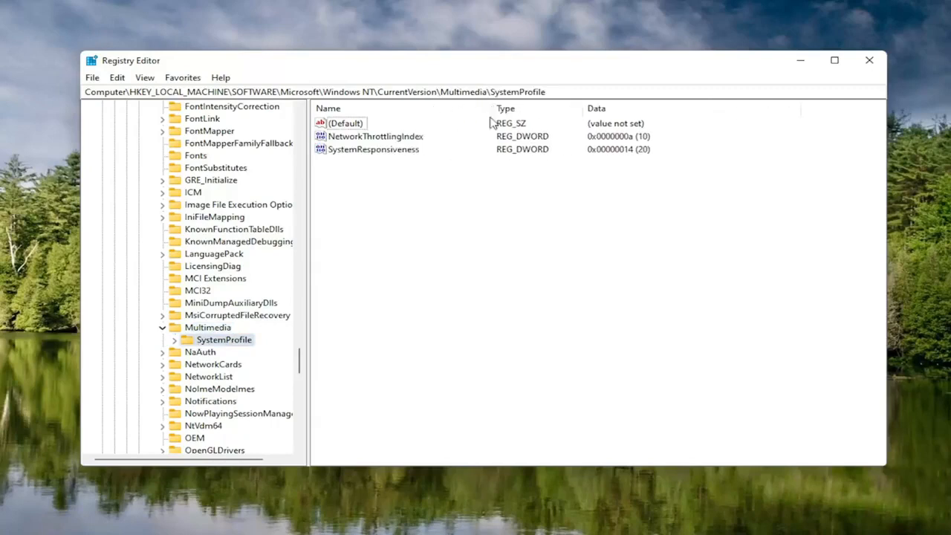
Step: Set the NetworkThrottlingIndex DWORD value to FFFFFFFF in hexadecimal and save it
double_click(380, 138)
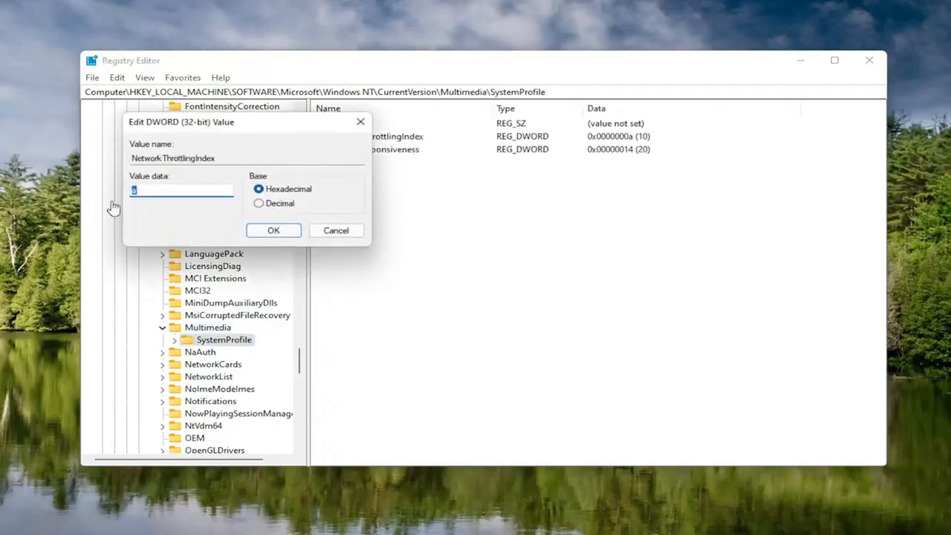
drag(203, 128, 481, 160)
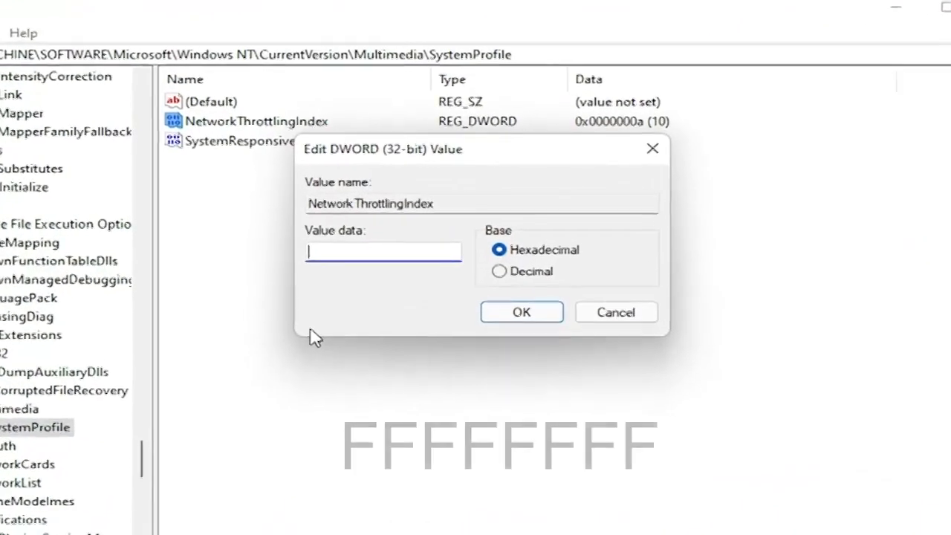
text(FF)
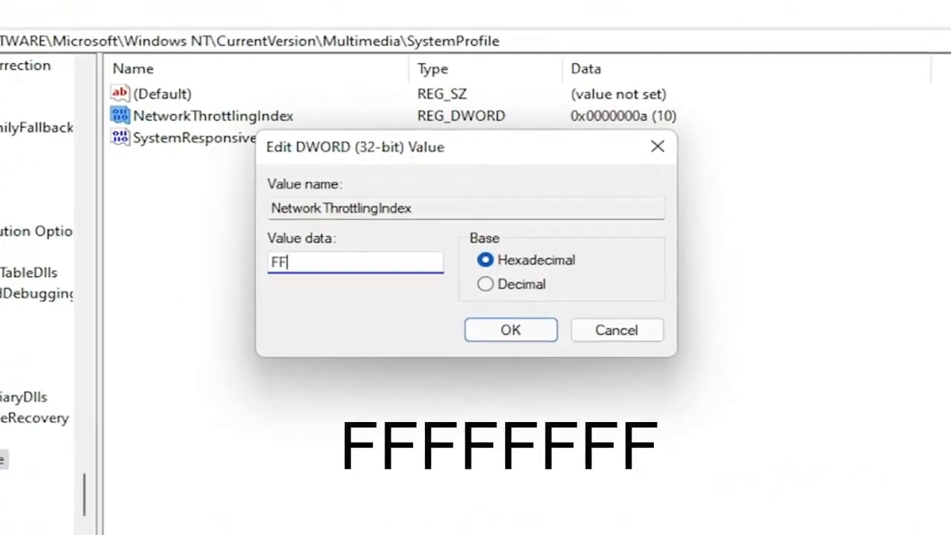
text(FFFFFF)
key(shift+Left)
key(shift+Left)
key(shift+Left)
key(shift+Left)
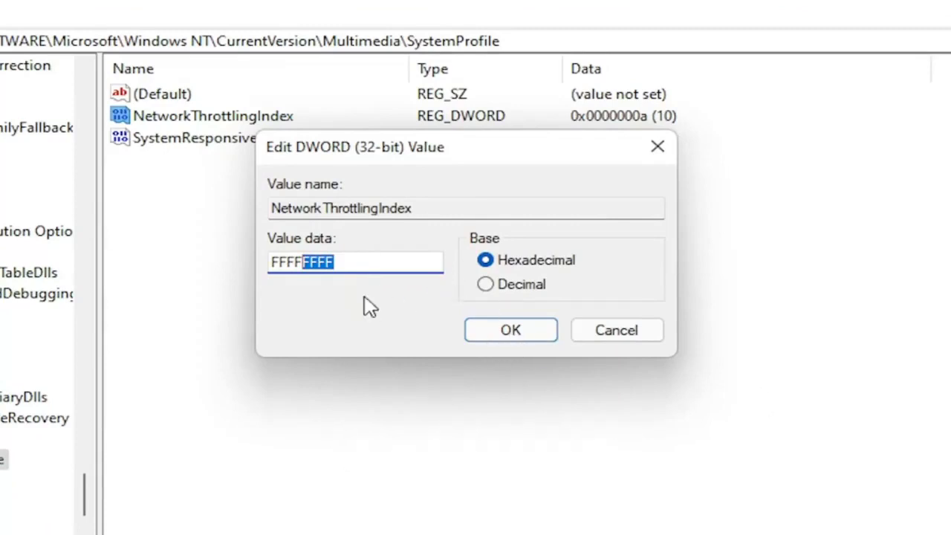
click(356, 263)
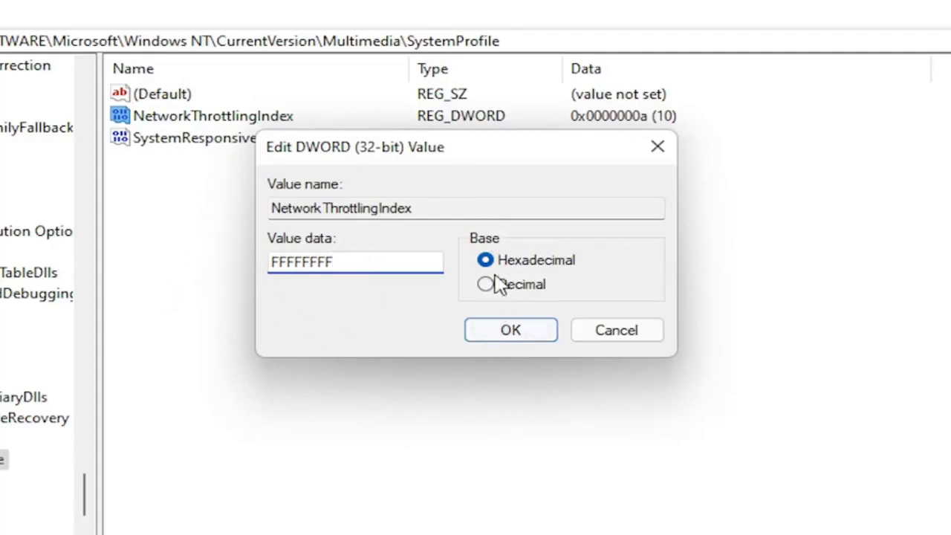
click(510, 329)
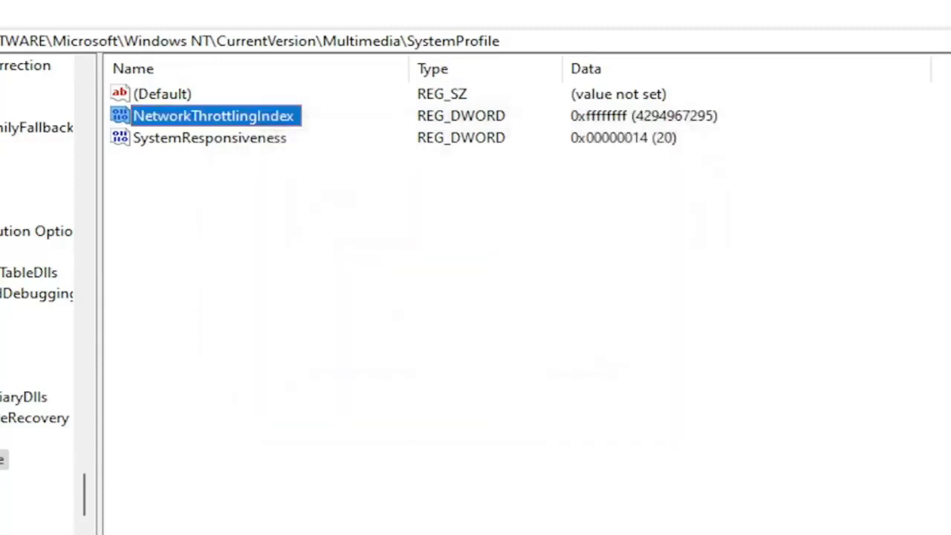
Step: Collapse the expanded registry branches back up to the HKEY_LOCAL_MACHINE root key
drag(84, 487, 111, 45)
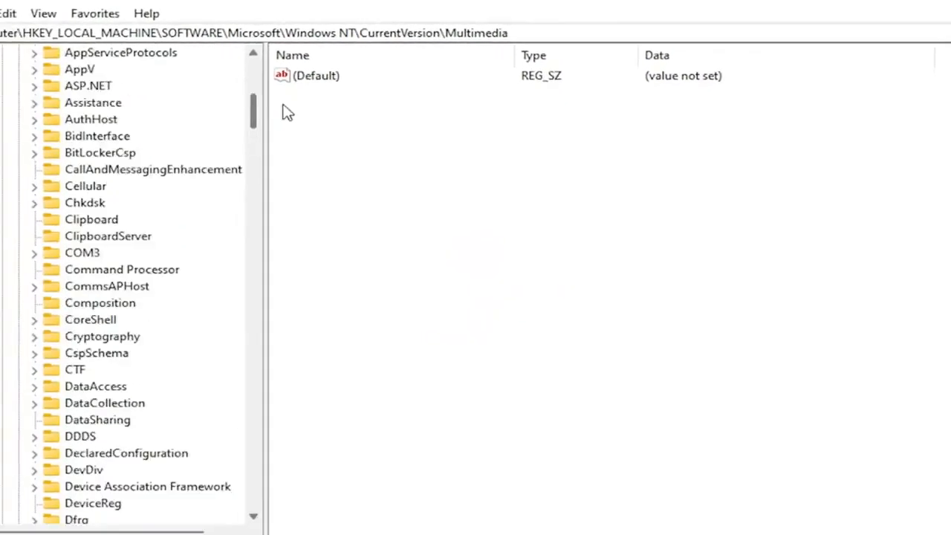
click(75, 284)
click(59, 175)
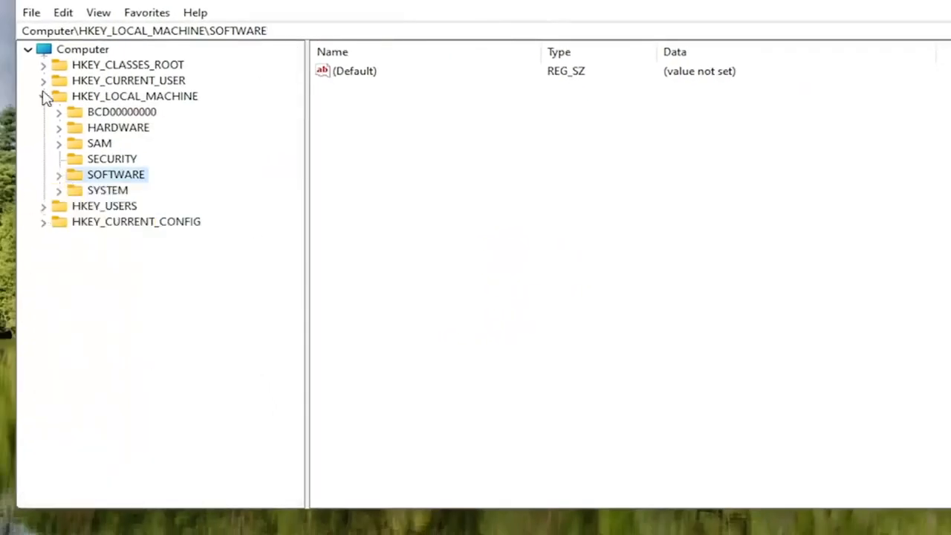
click(43, 96)
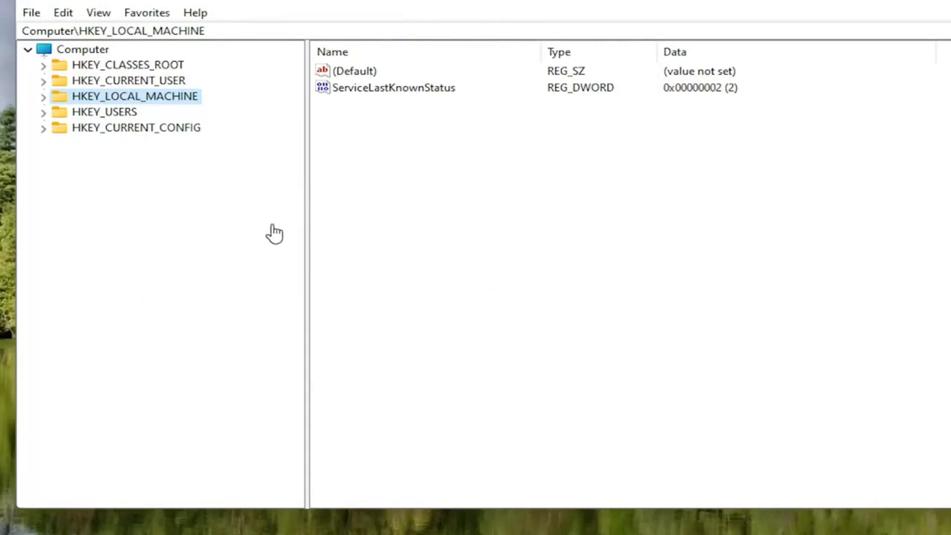
Step: Open the Services key under HKEY_LOCAL_MACHINE\SYSTEM\CurrentControlSet
double_click(164, 99)
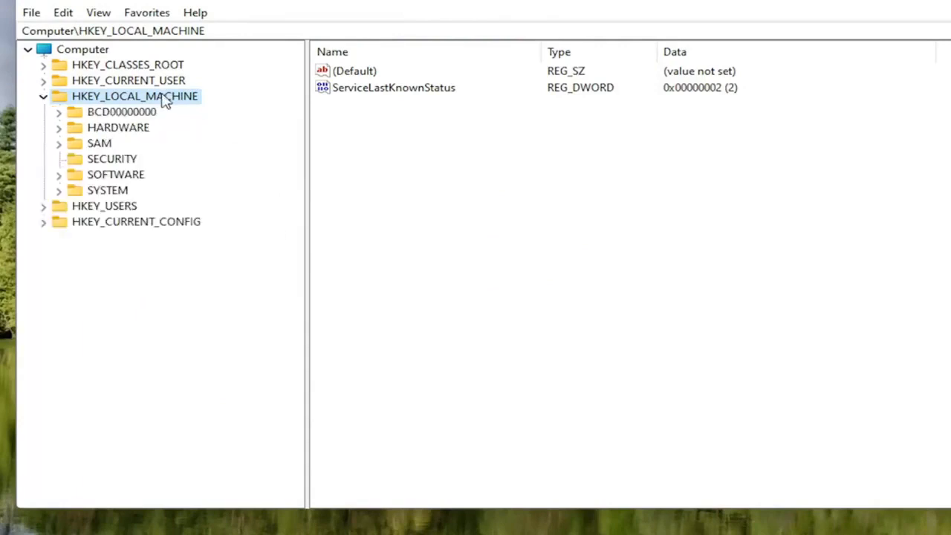
double_click(107, 190)
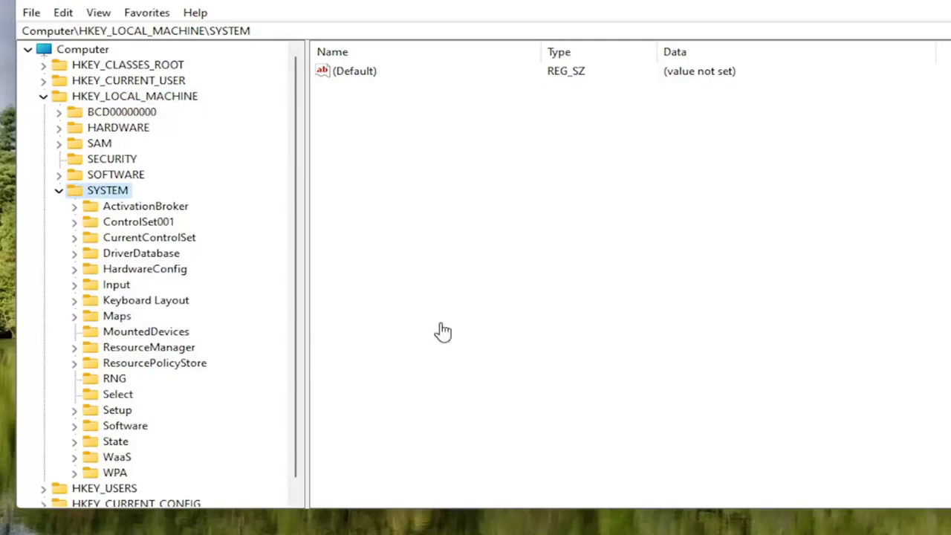
double_click(157, 244)
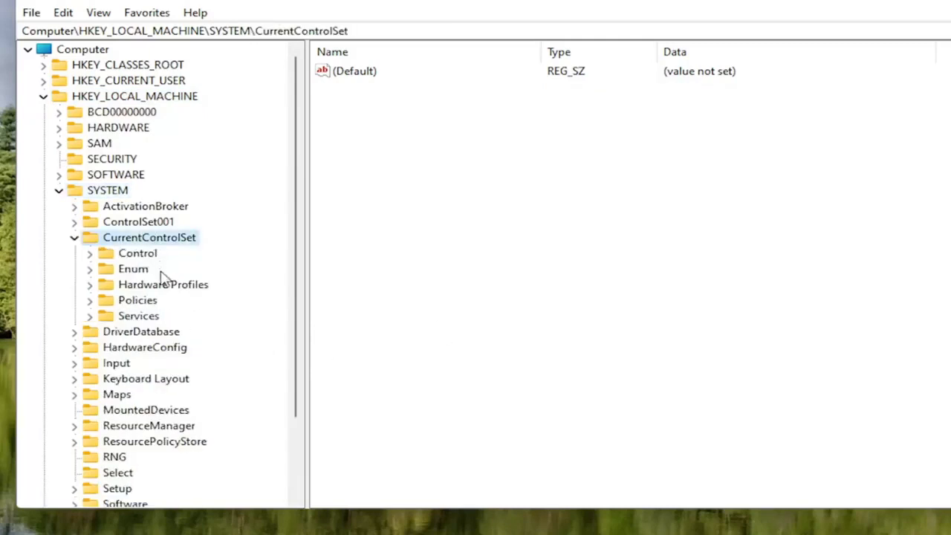
double_click(126, 318)
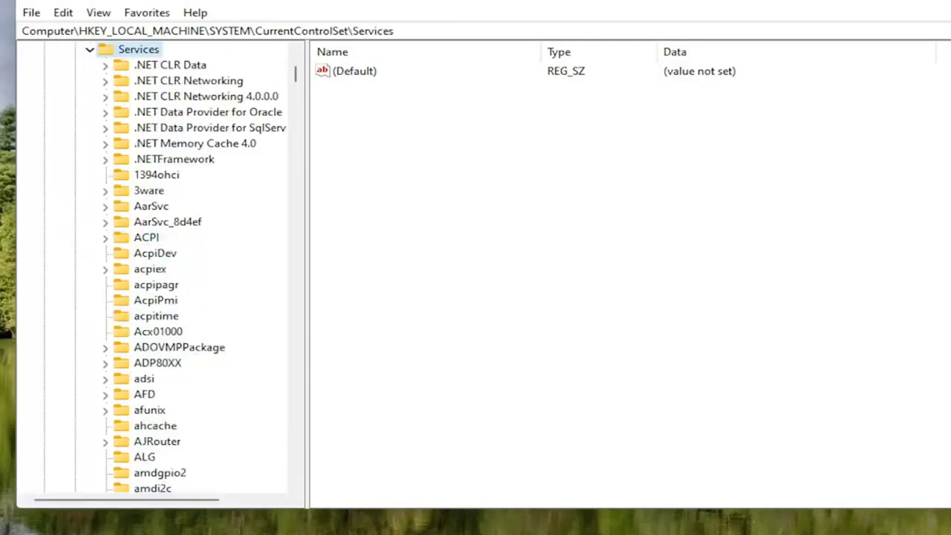
Step: Find the Tcpip key under Services and expand it
scroll(172, 392, down, 8)
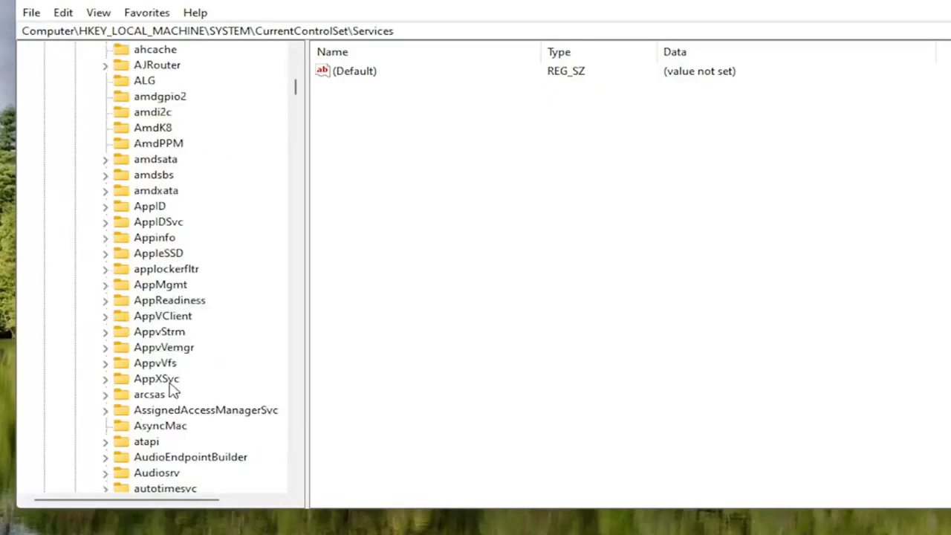
scroll(173, 393, down, 12)
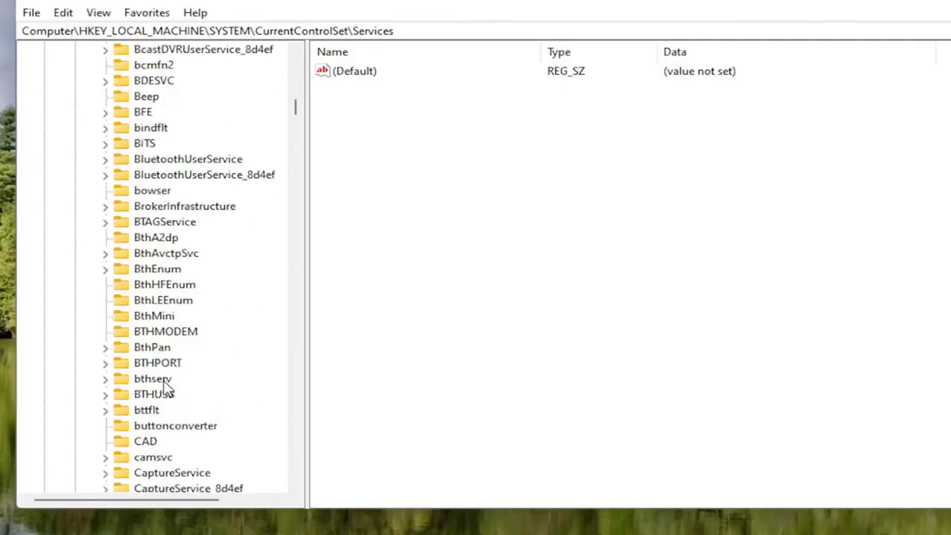
scroll(165, 387, down, 17)
click(165, 348)
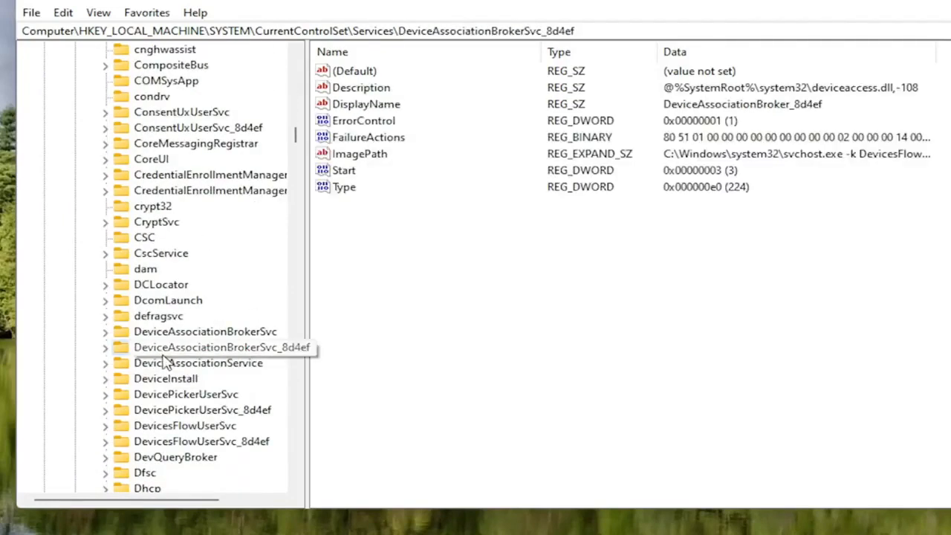
text(tcpip)
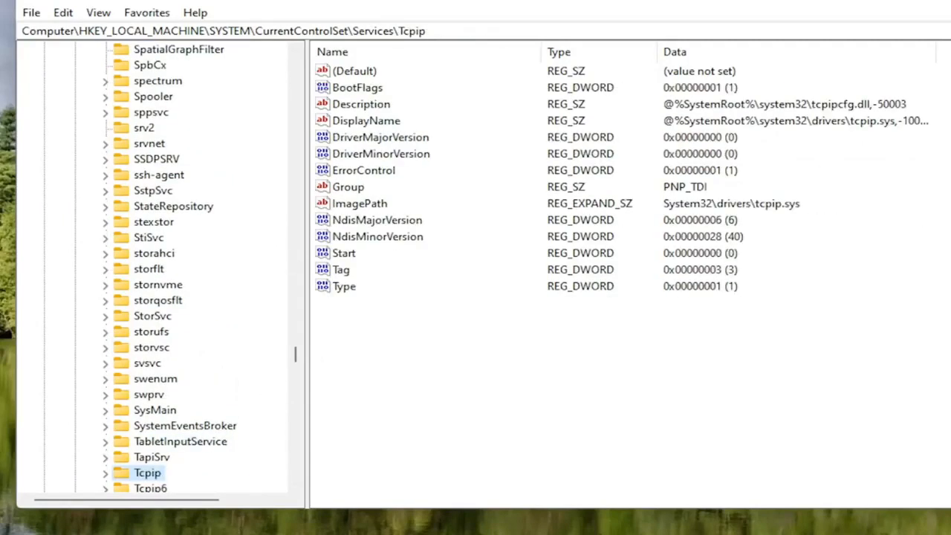
scroll(74, 365, down, 2)
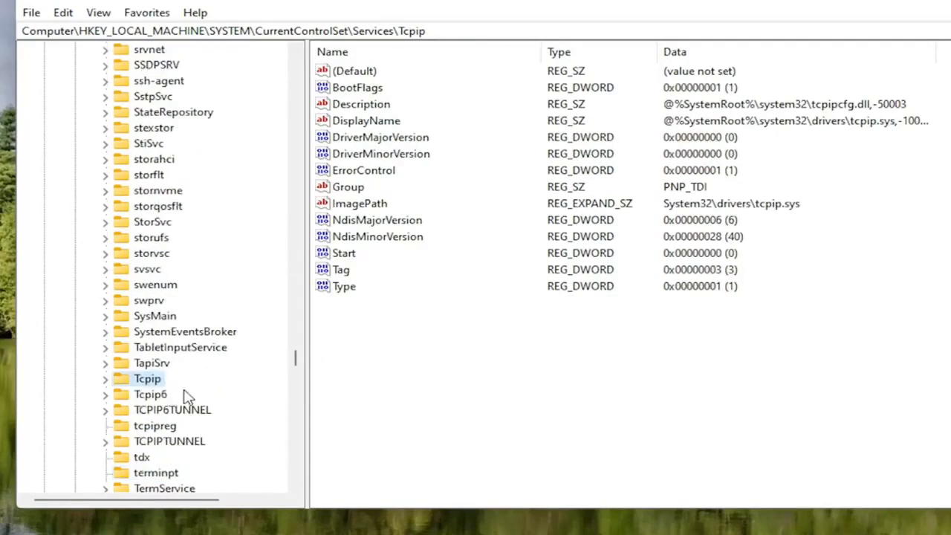
scroll(186, 398, down, 2)
double_click(137, 287)
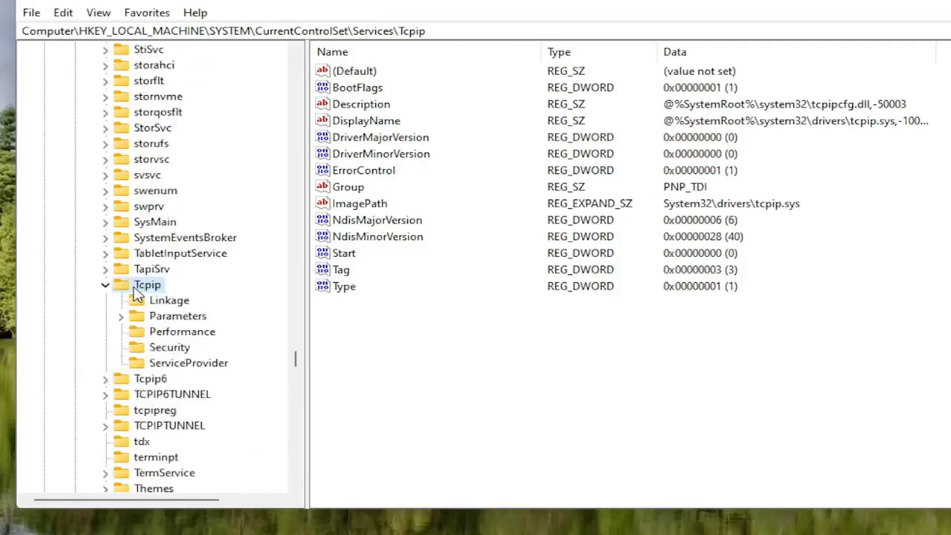
Step: Expand Parameters\Interfaces under Tcpip and widen the key tree to show more of the interface names
double_click(159, 317)
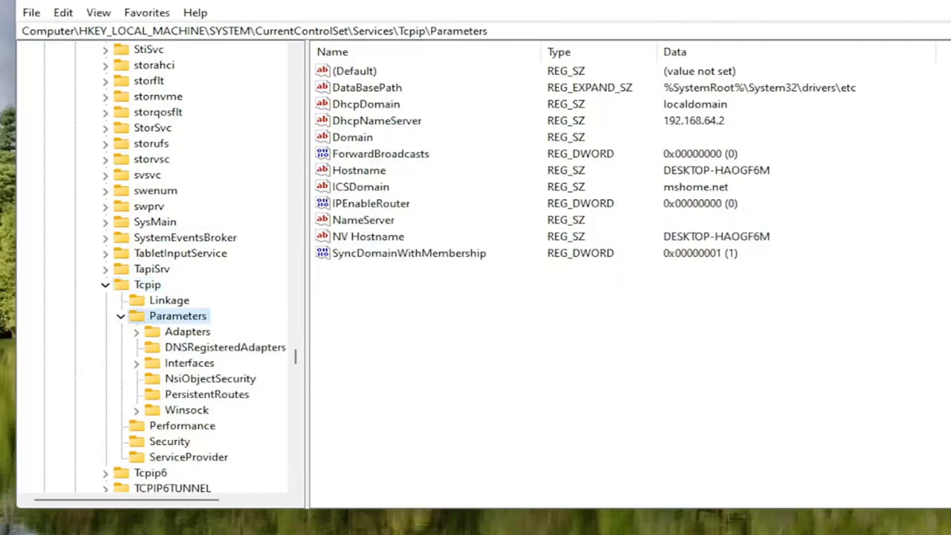
click(162, 366)
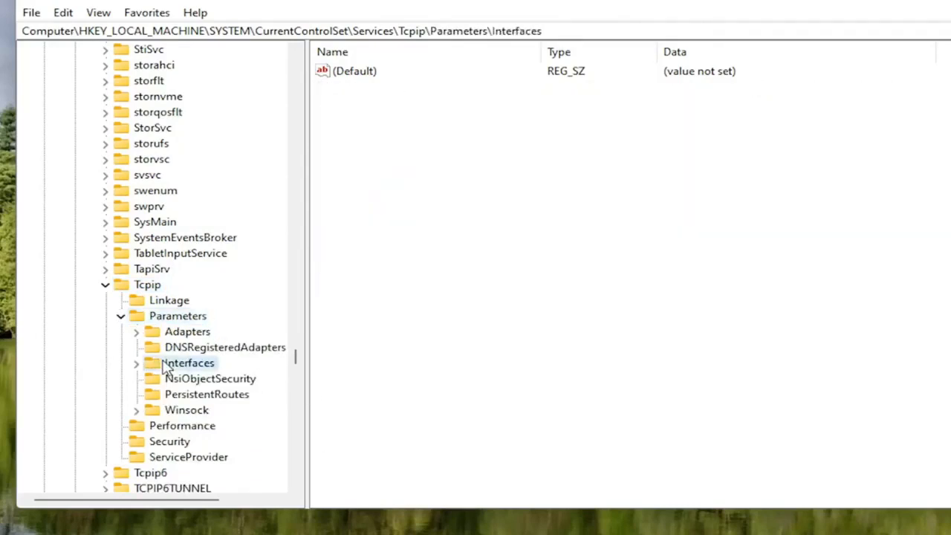
double_click(166, 366)
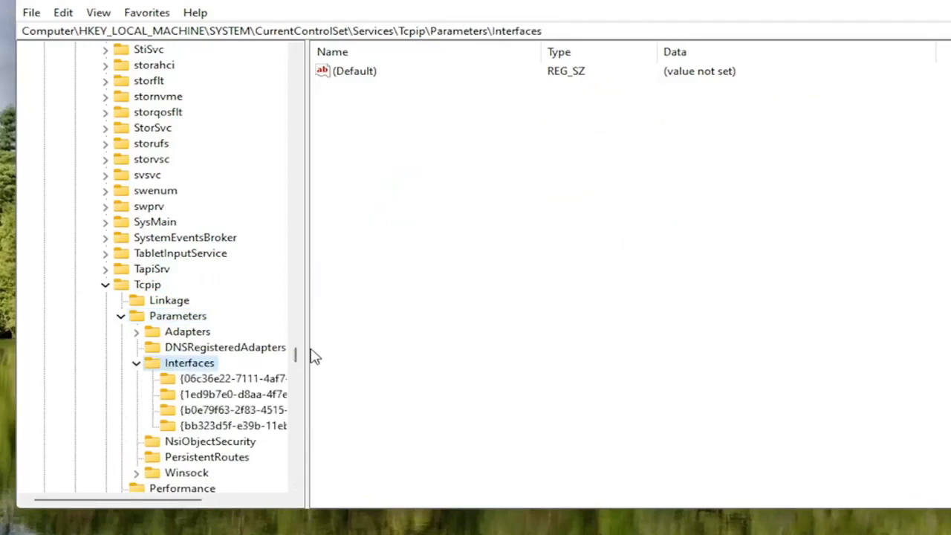
drag(307, 348, 360, 350)
Step: Examine the values in each subkey under Interfaces to identify the active network adapter by its DHCP and IP address entries
click(253, 381)
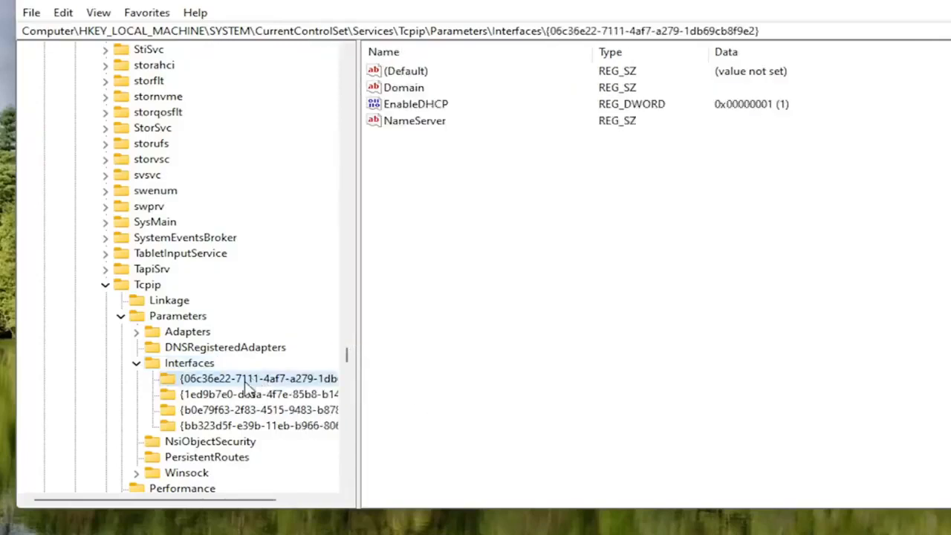
click(244, 394)
click(238, 409)
click(235, 426)
click(226, 410)
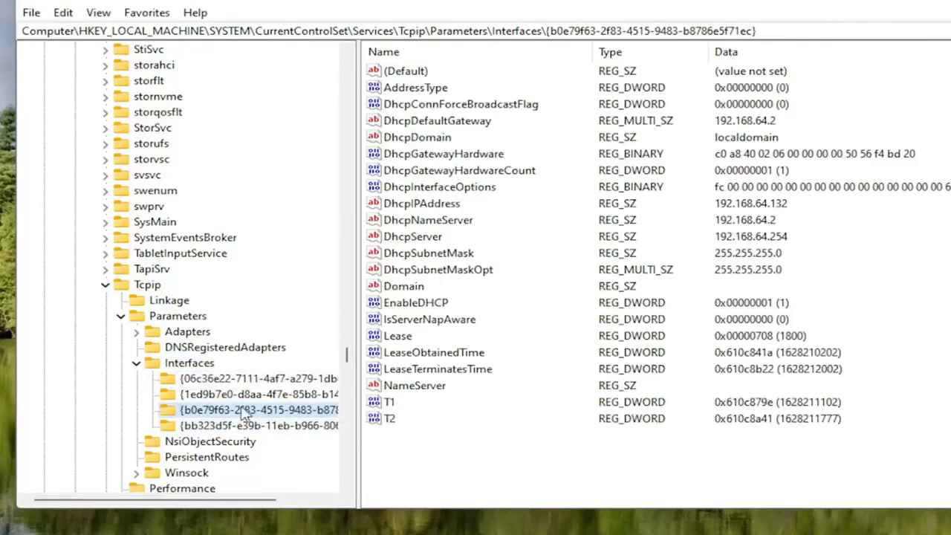
key(Down)
key(Up)
key(Up)
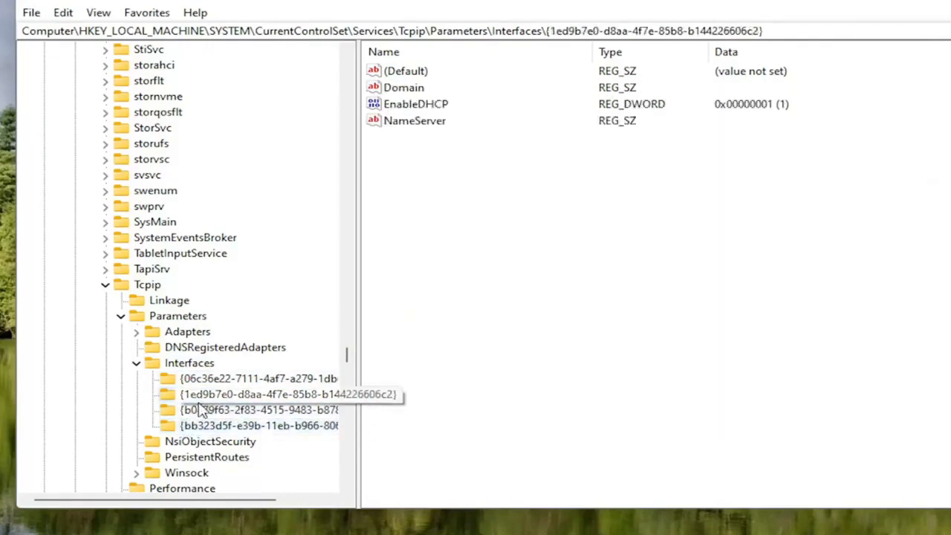
key(Down)
key(Up)
key(Up)
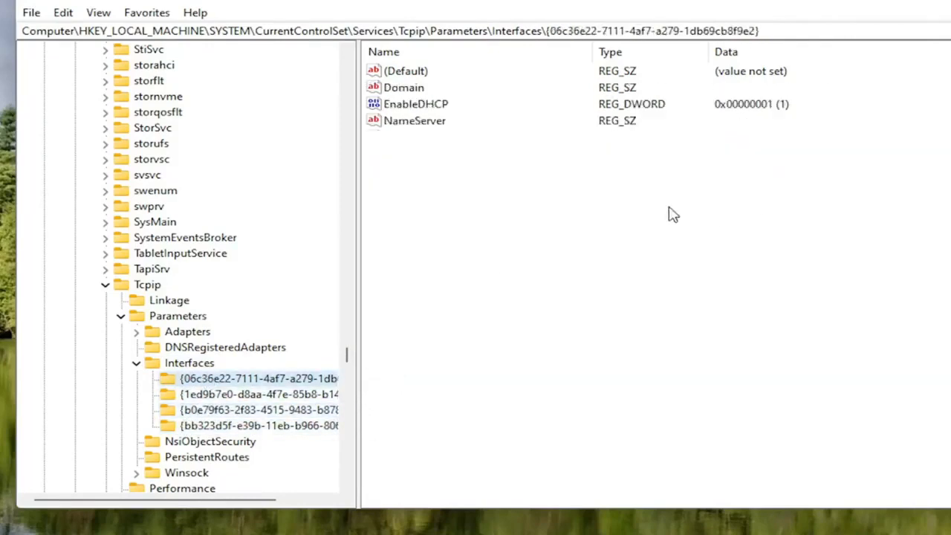
click(223, 410)
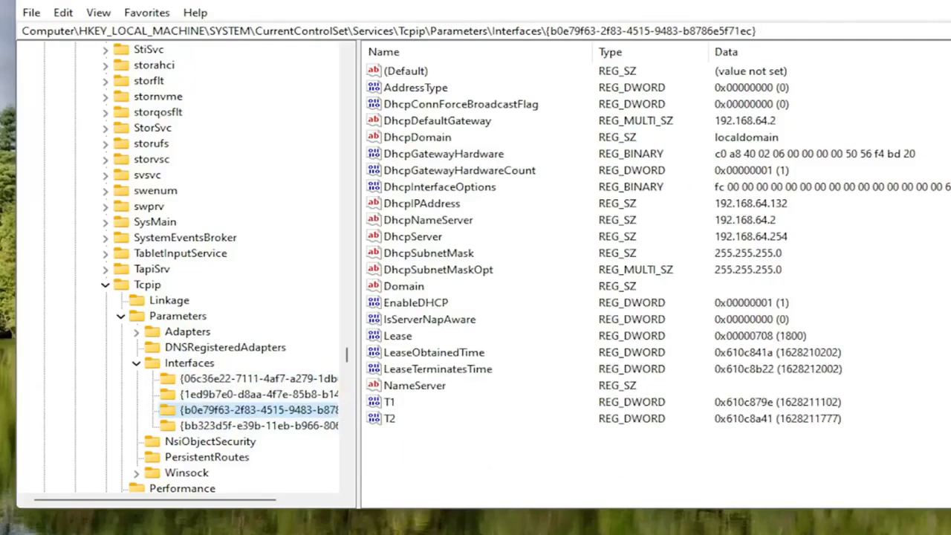
right_click(414, 455)
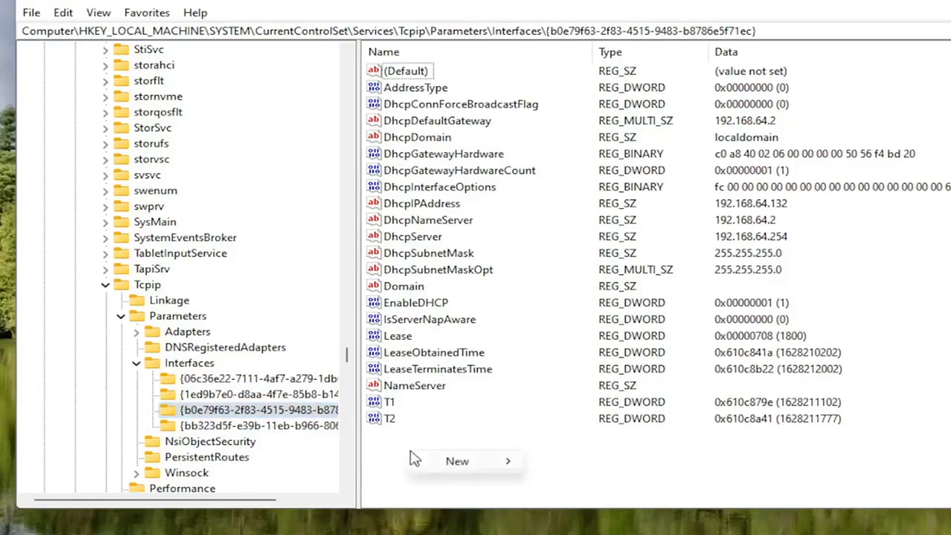
mouse_move(464, 463)
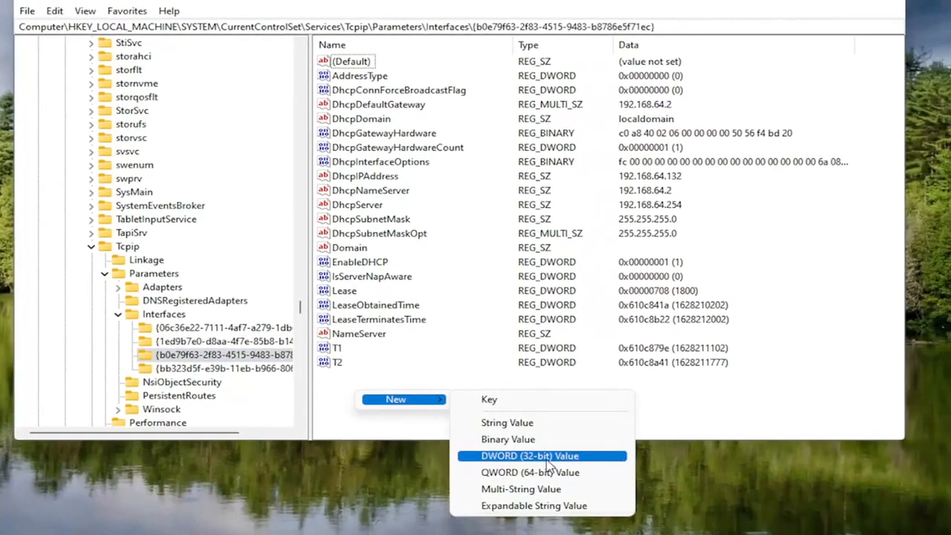
click(547, 456)
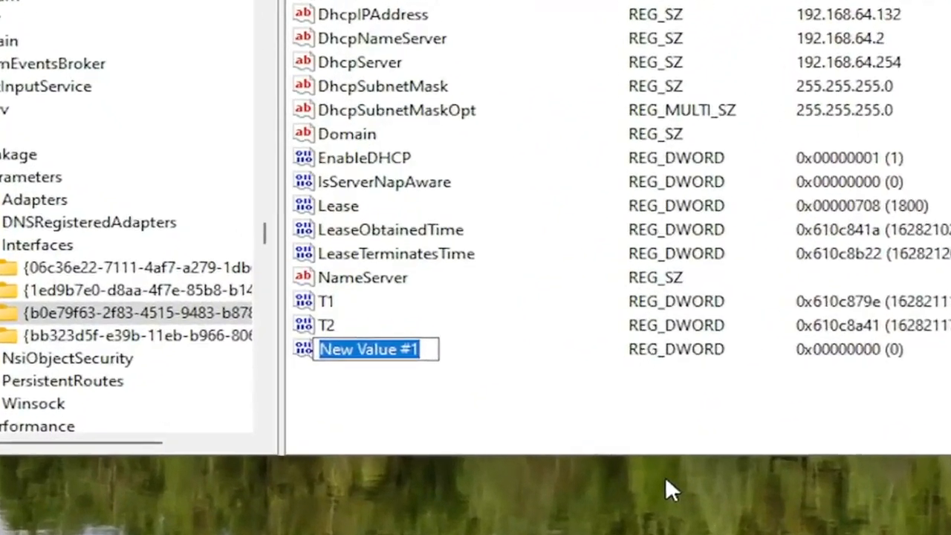
text(TCP)
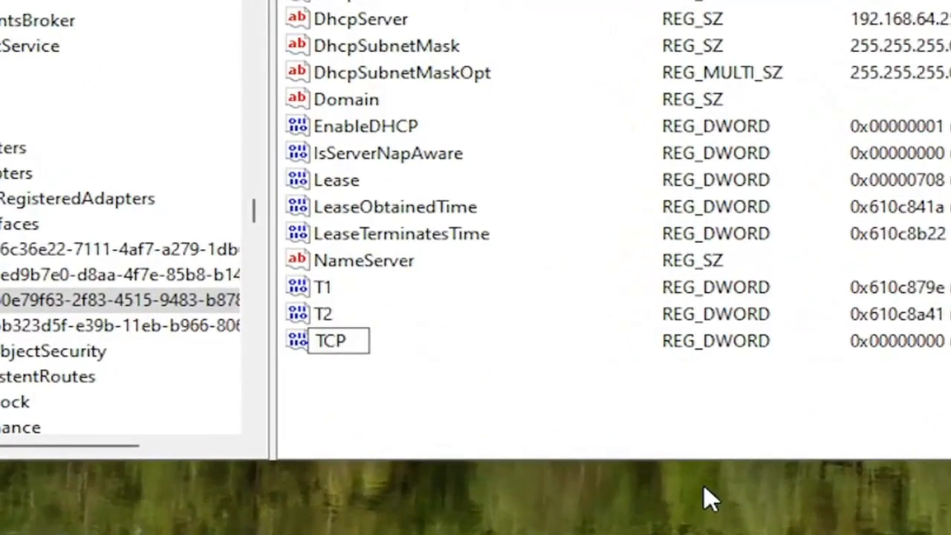
text(ack)
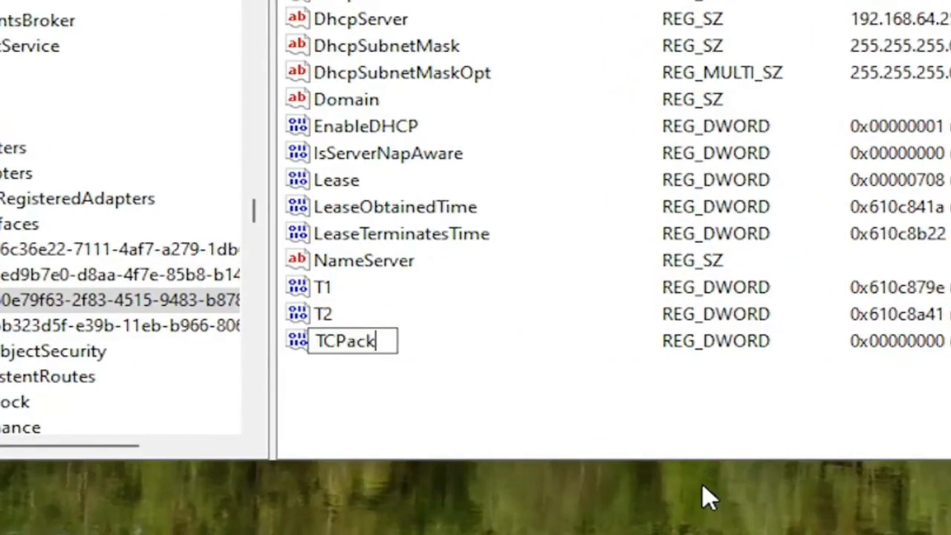
text(Freq)
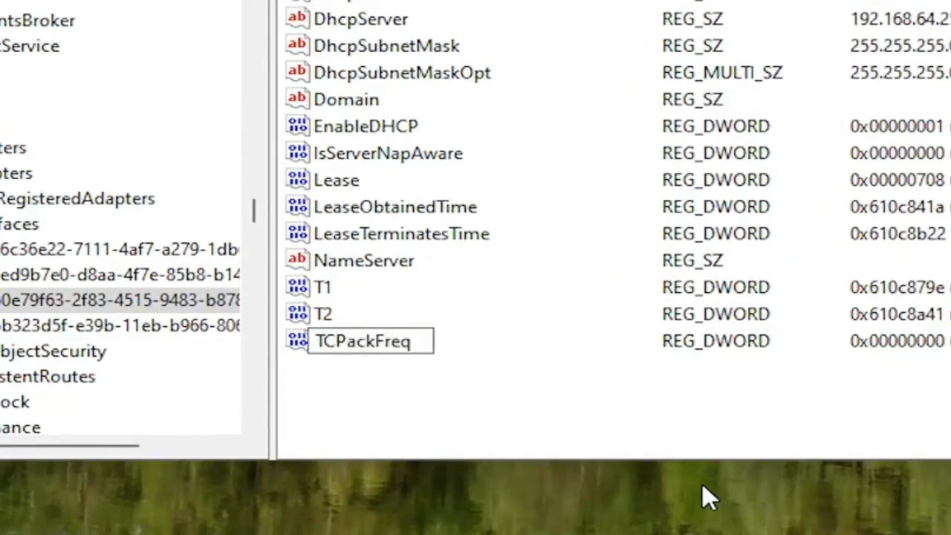
text(uebnc)
key(BackSpace)
key(BackSpace)
key(BackSpace)
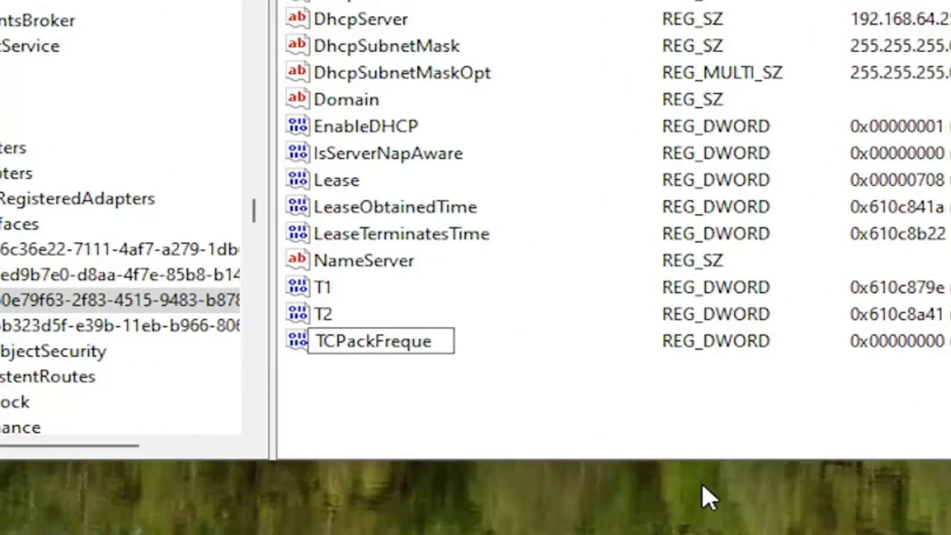
text(ncy)
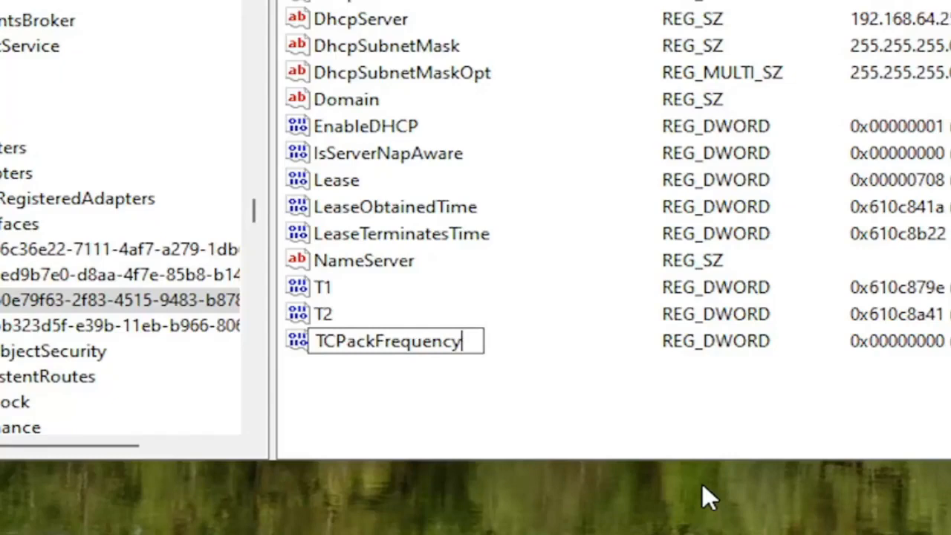
key(Return)
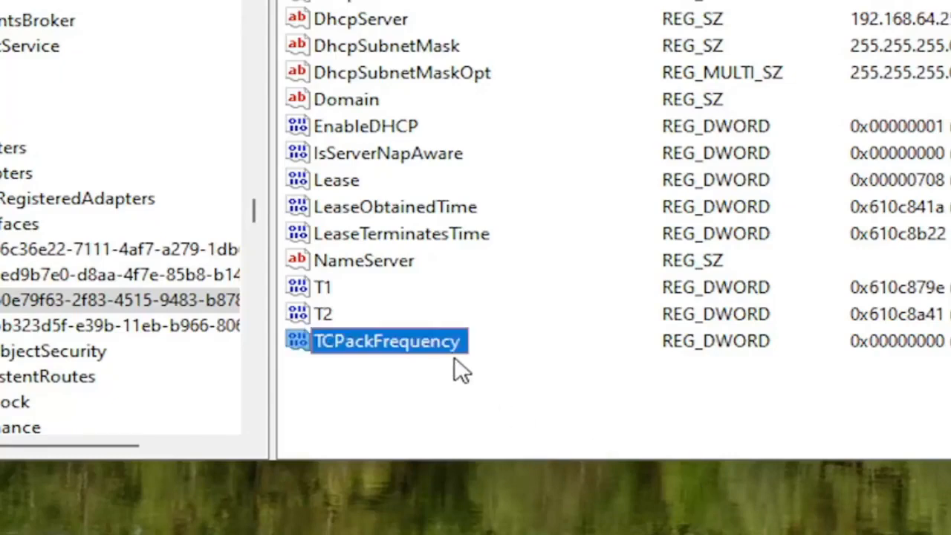
click(401, 388)
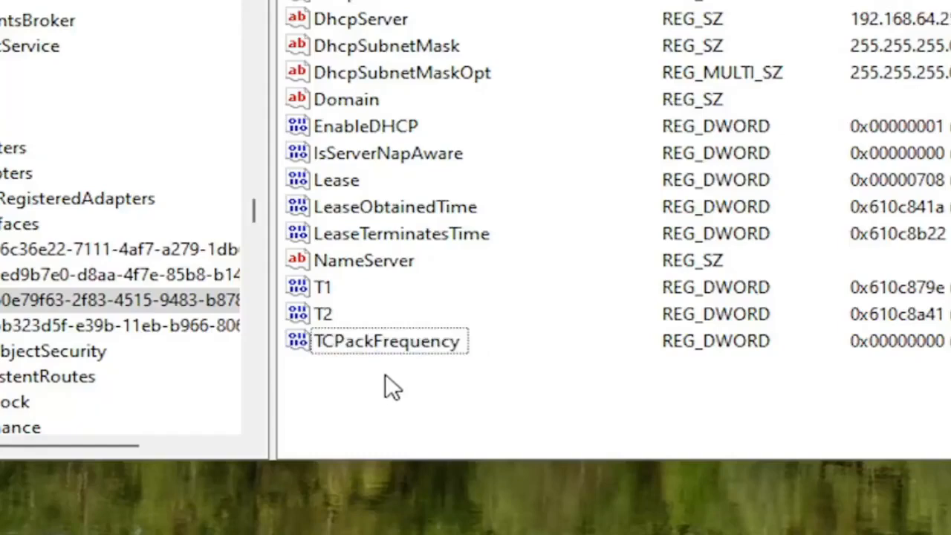
Step: Add another DWORD (32-bit) value named TCPNoDelay to the same interface key
right_click(385, 375)
mouse_move(427, 386)
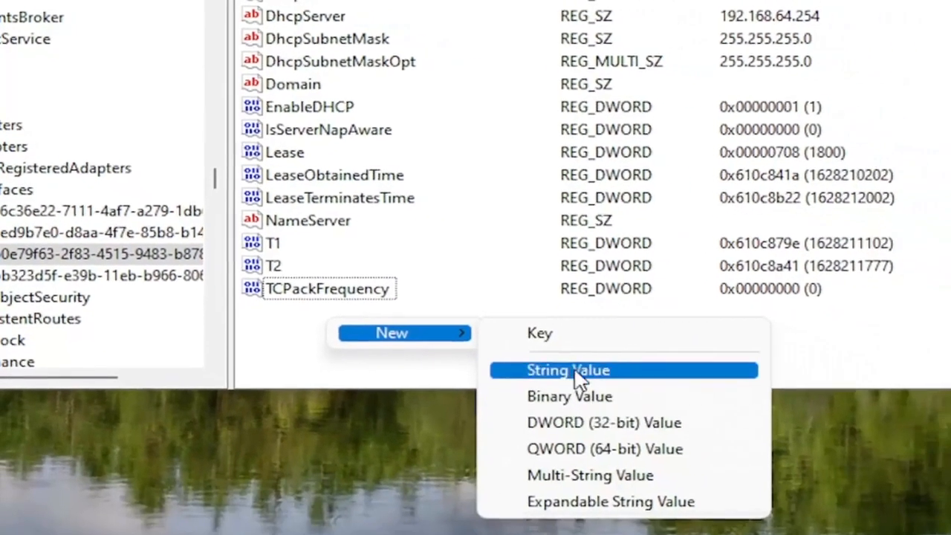
click(635, 463)
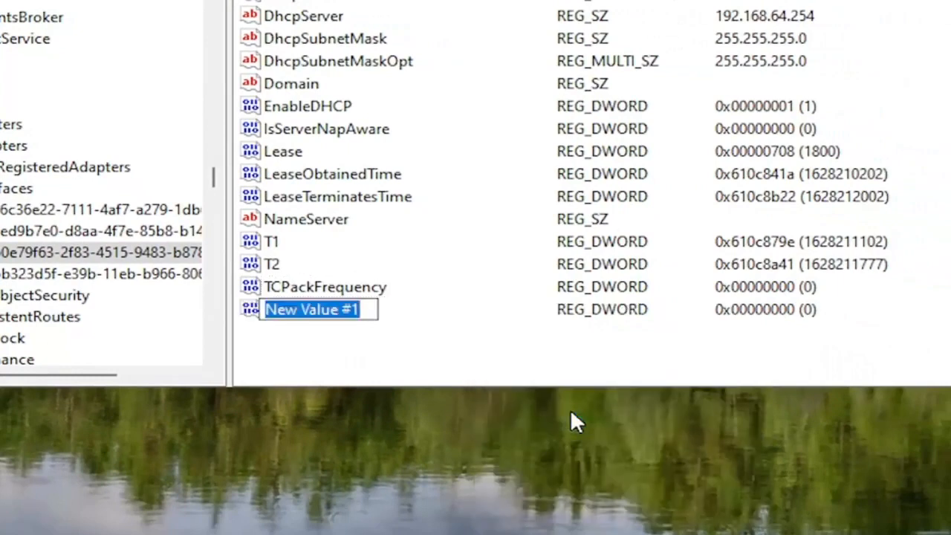
text(TCP)
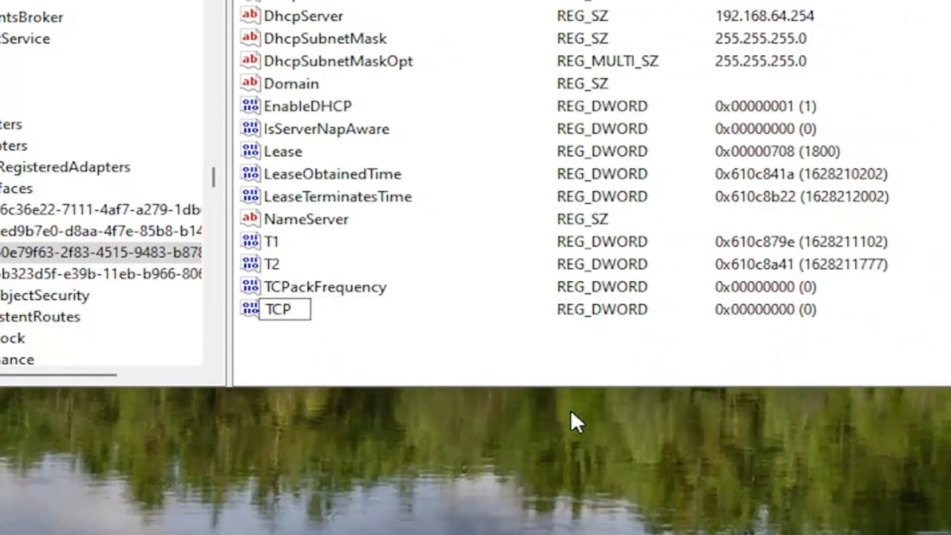
text(NoDelay)
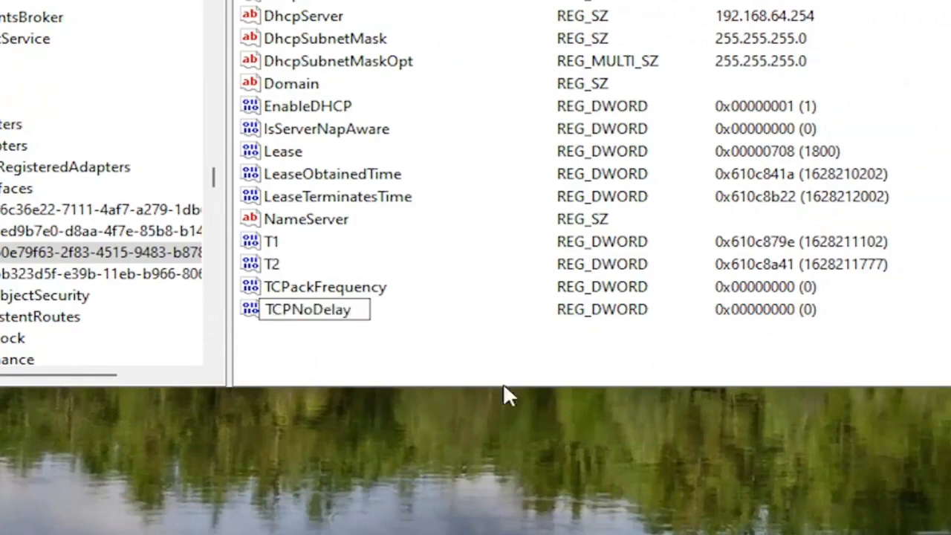
key(Return)
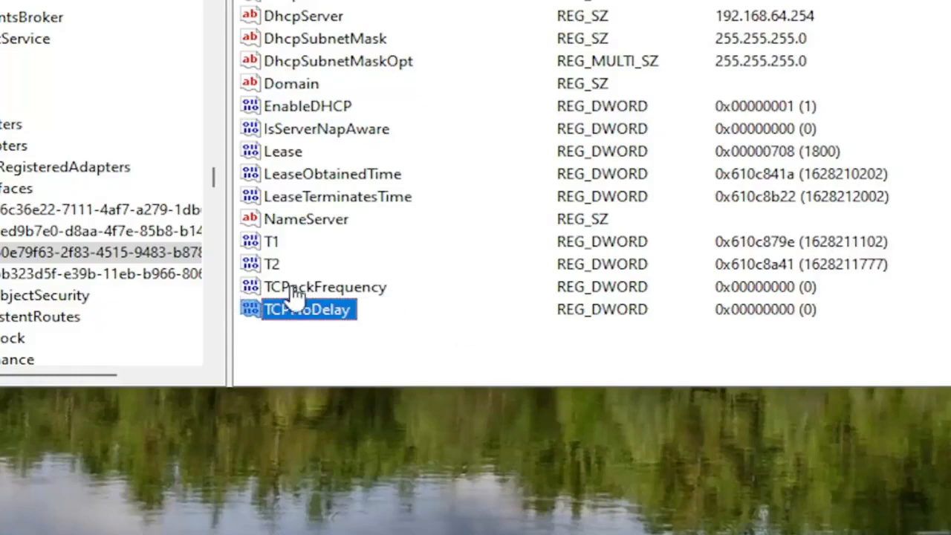
Step: Set the value data of TCPackFrequency to 1 in hexadecimal
double_click(349, 291)
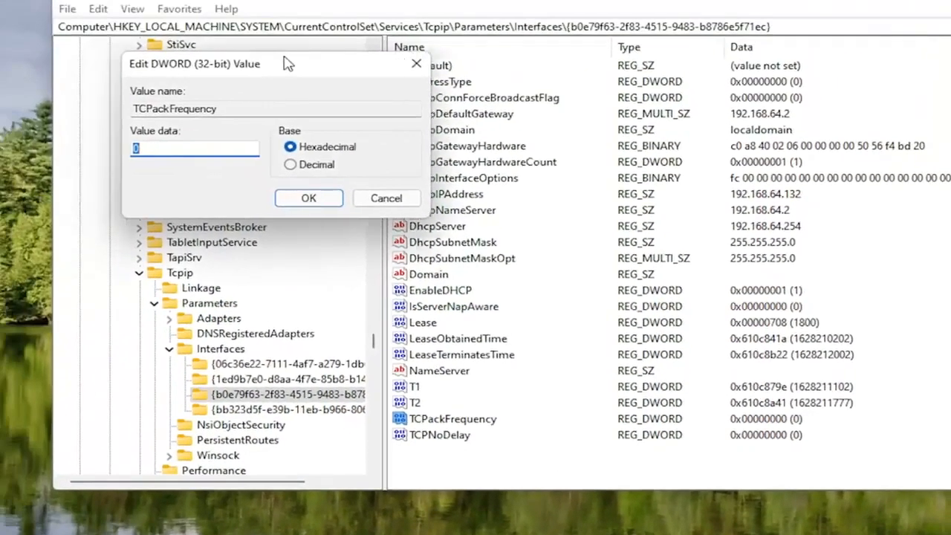
drag(155, 0, 545, 40)
text(1)
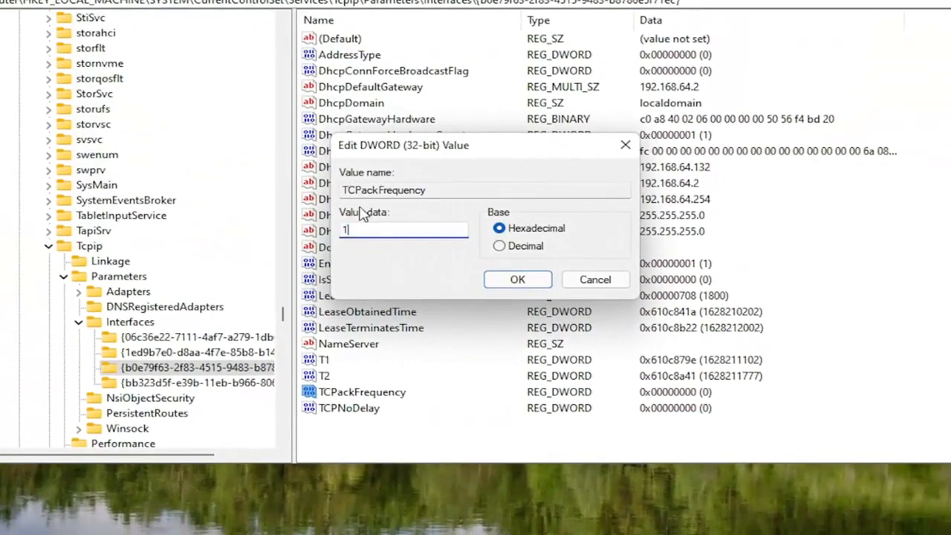
click(497, 281)
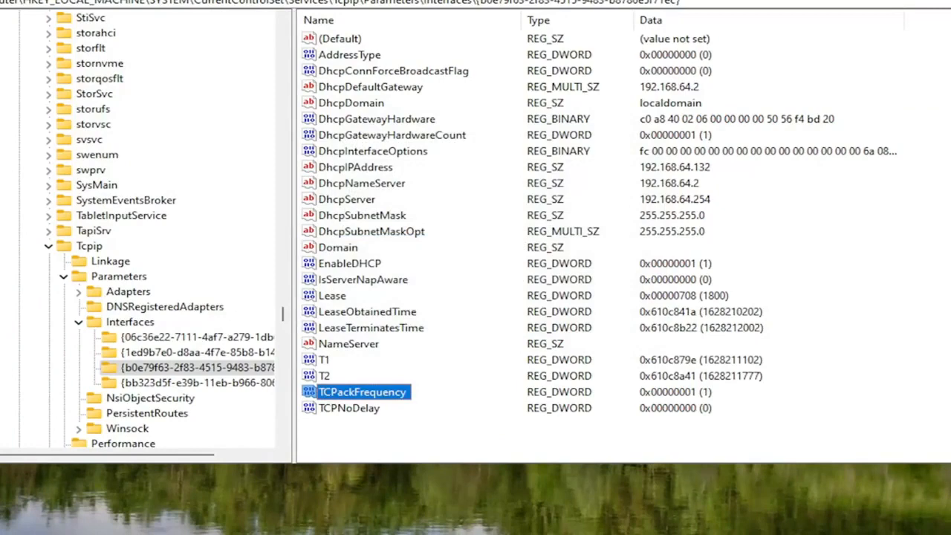
Step: Set the value data of TCPNoDelay to 1 in hexadecimal
double_click(349, 413)
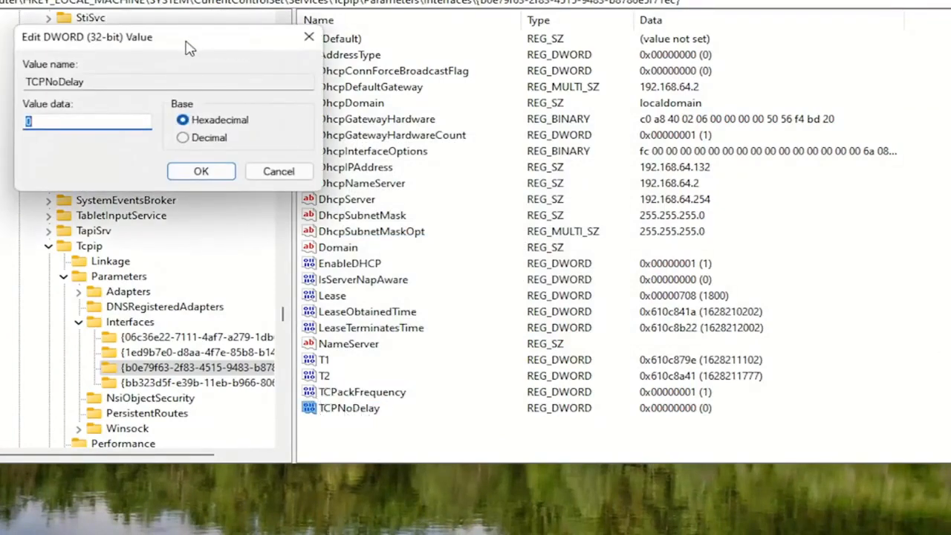
drag(189, 48, 445, 157)
text(1)
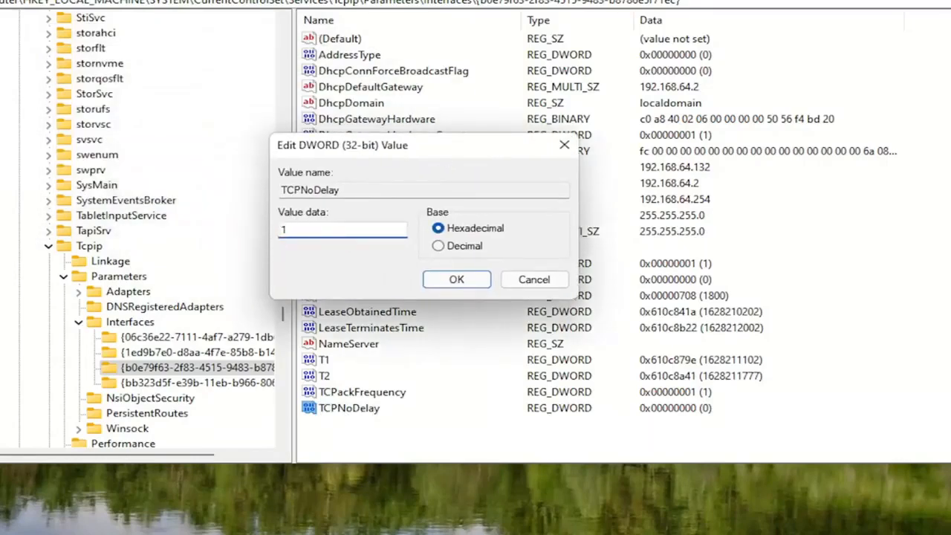
click(474, 285)
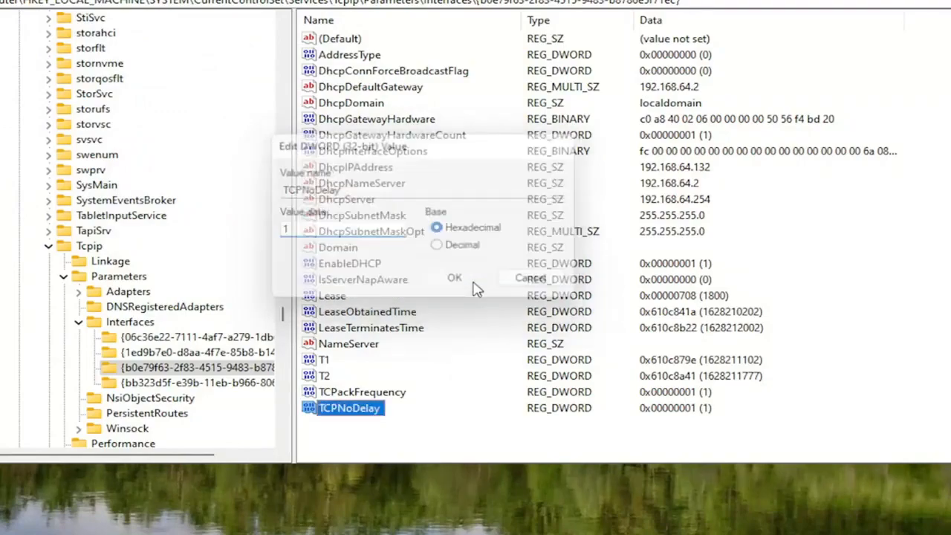
Step: Collapse the expanded key branches from Interfaces up through Tcpip, Services and CurrentControlSet to SYSTEM
click(78, 322)
click(63, 276)
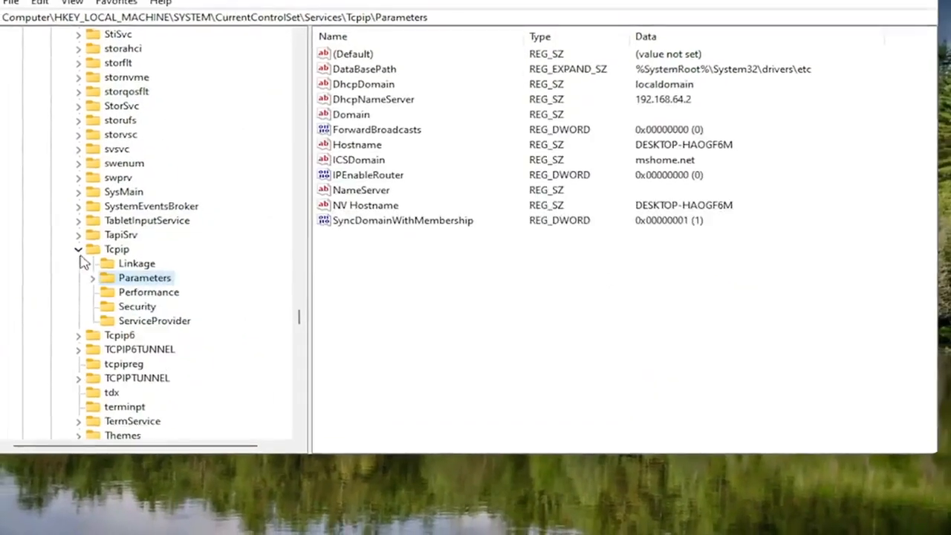
click(49, 246)
scroll(50, 251, up, 8)
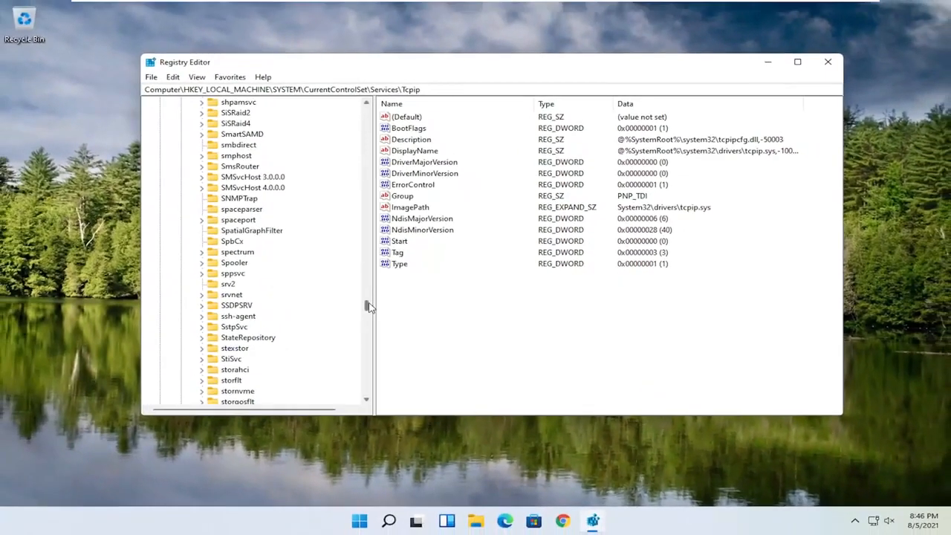
drag(355, 305, 367, 104)
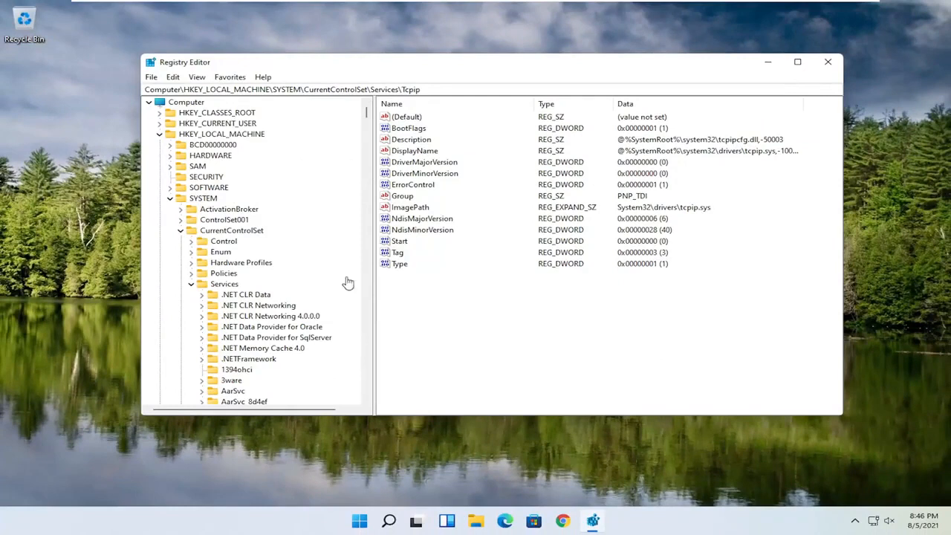
click(192, 284)
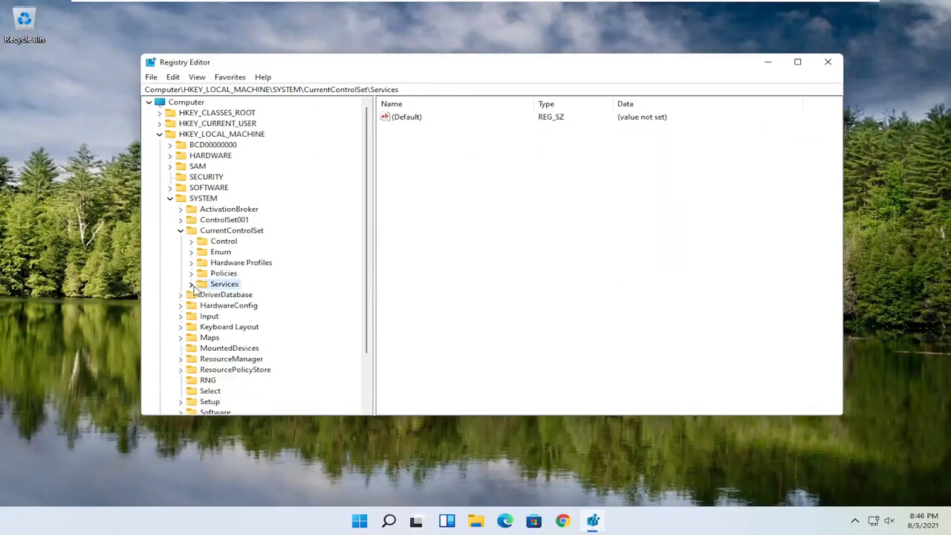
click(180, 231)
click(170, 199)
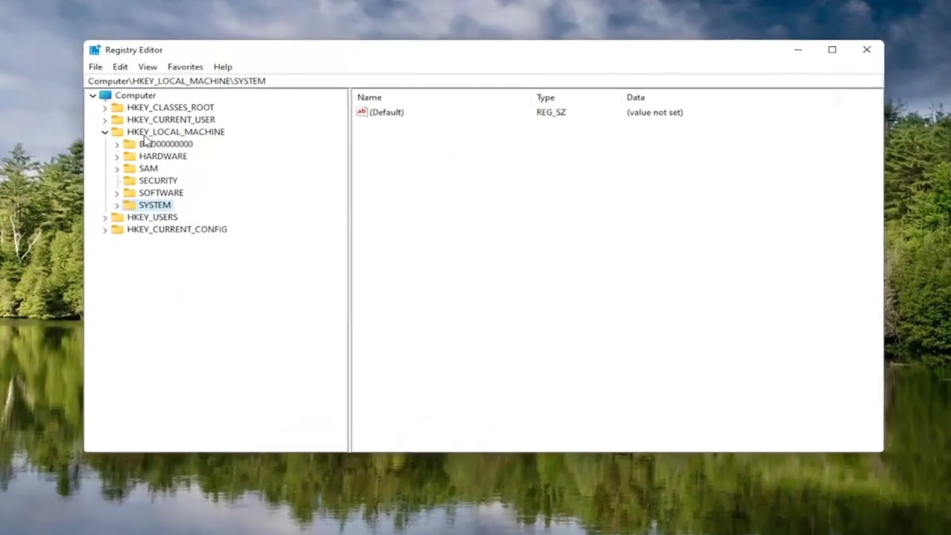
Step: Expand the SOFTWARE\Microsoft key under HKEY_LOCAL_MACHINE
click(187, 134)
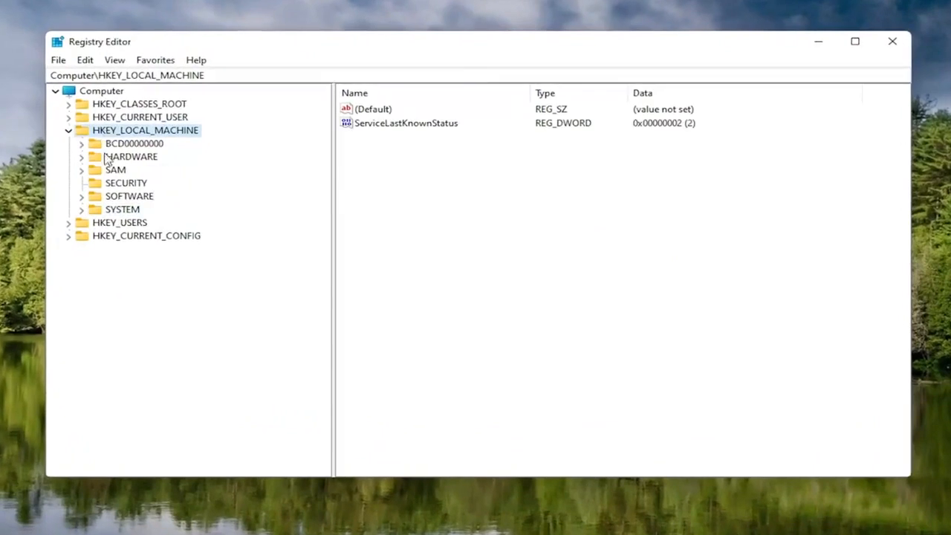
double_click(126, 197)
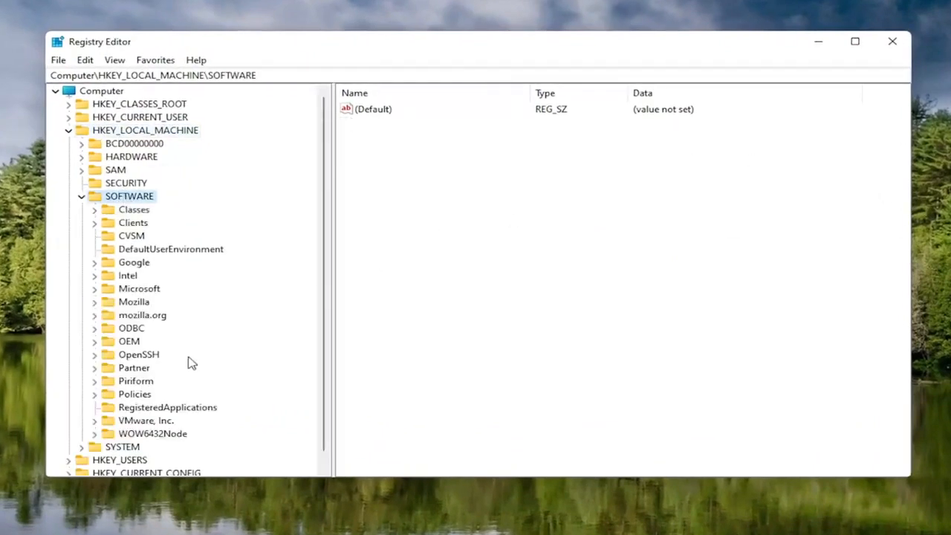
double_click(130, 291)
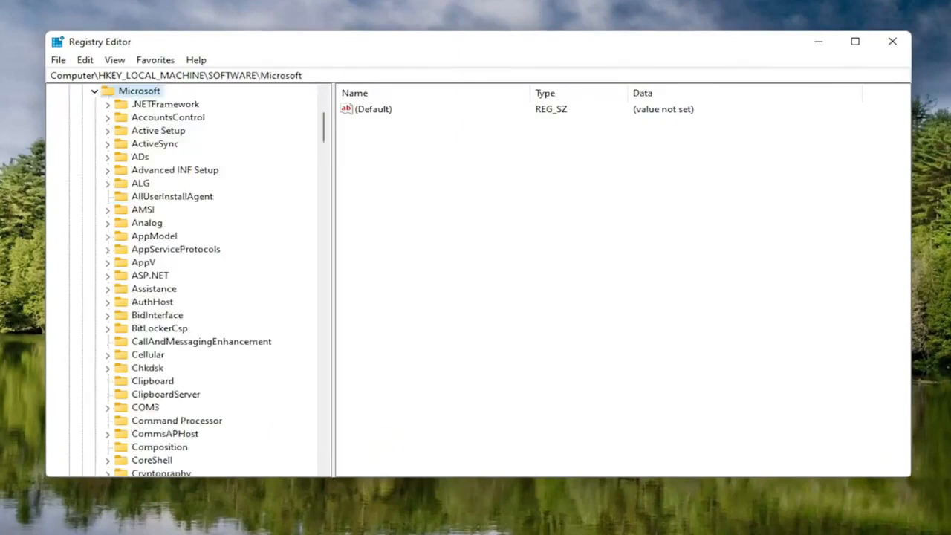
Step: Create a new subkey with its default name under HKEY_LOCAL_MACHINE\SOFTWARE\Microsoft
scroll(130, 296, up, 5)
right_click(125, 292)
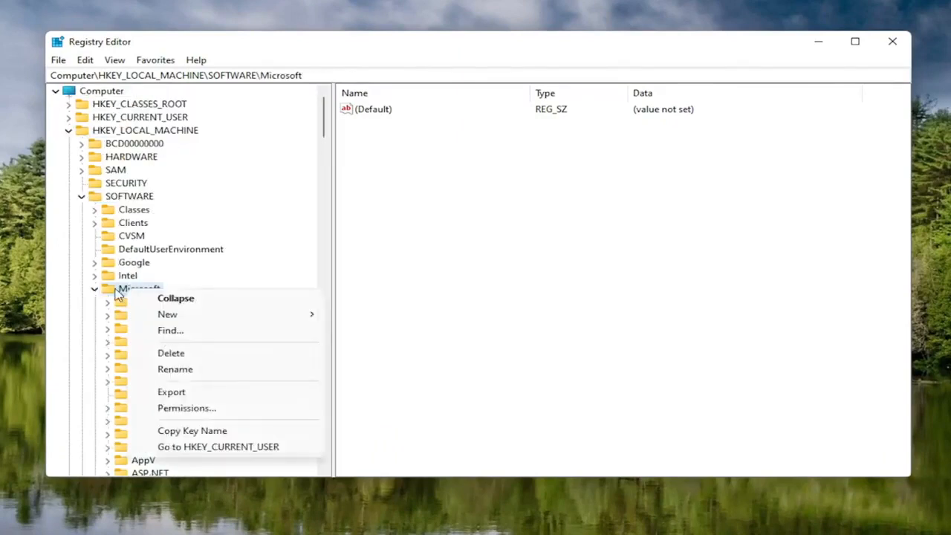
click(123, 290)
right_click(120, 289)
mouse_move(177, 319)
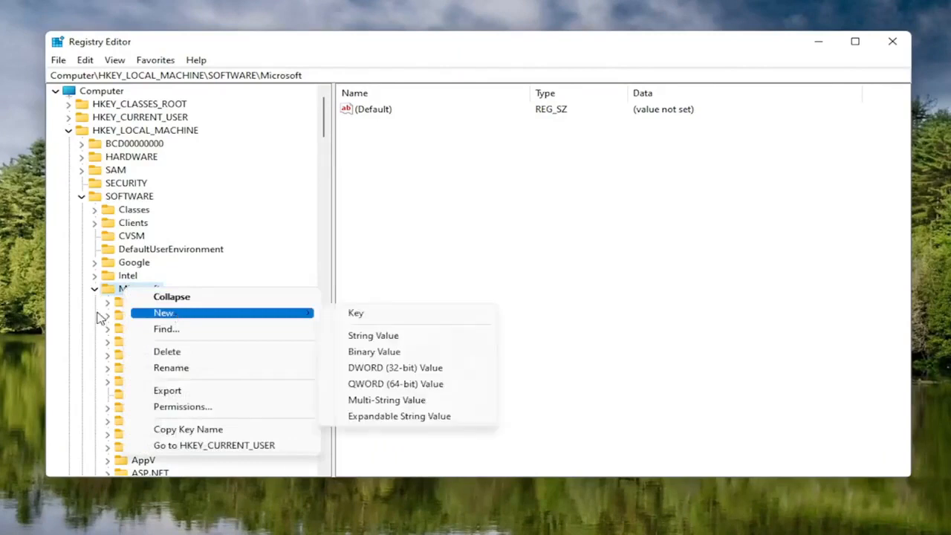
click(363, 315)
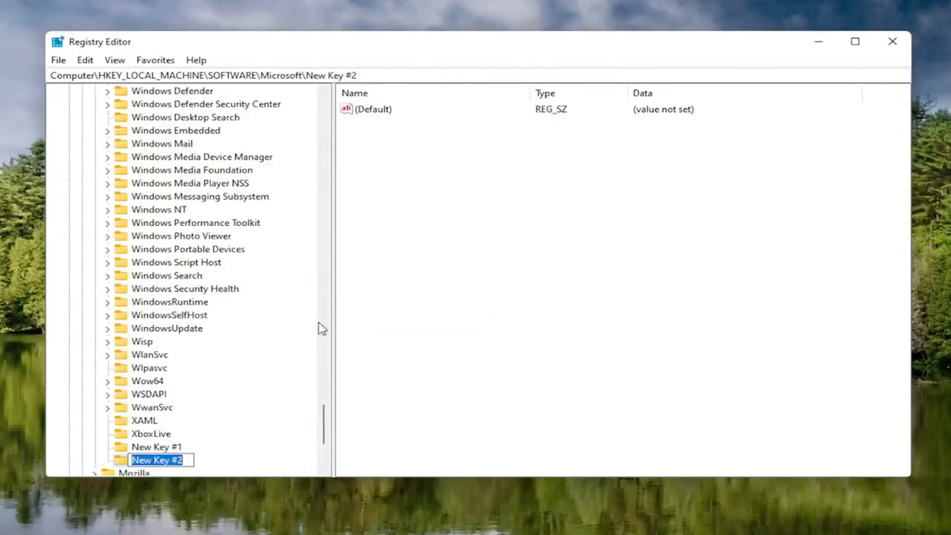
Step: Delete the leftover New Key #1 key from the Microsoft branch
scroll(245, 350, down, 1)
click(156, 408)
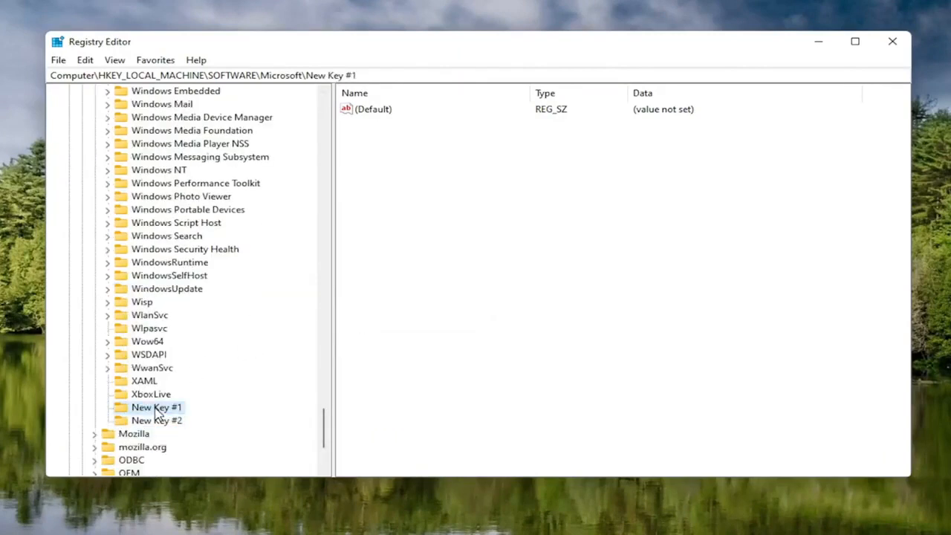
key(Delete)
key(Return)
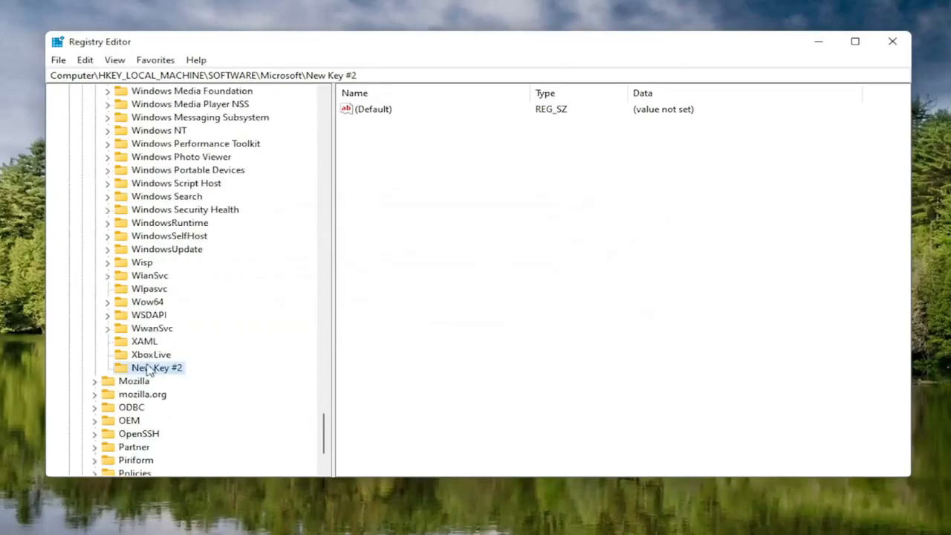
Step: Rename the New Key #2 key in the Microsoft branch to New Key #1
right_click(148, 370)
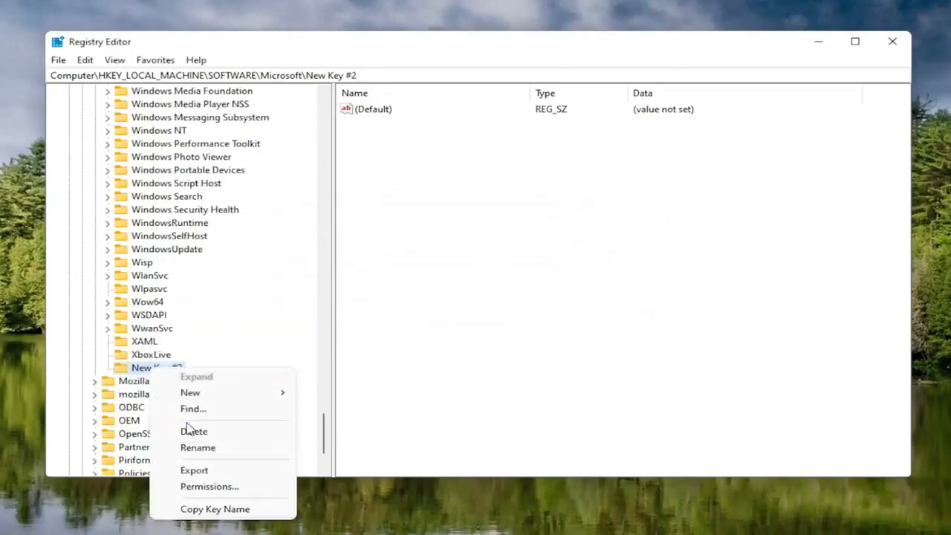
click(195, 447)
key(End)
text(1)
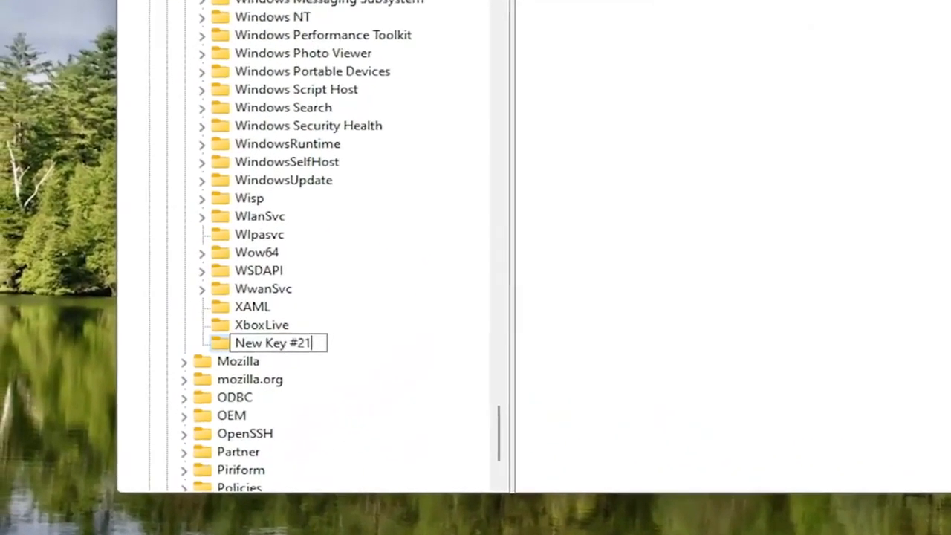
key(BackSpace)
key(Return)
Step: Try to rename the New Key #1 key to MSMQ and delete that key from the Microsoft branch
scroll(305, 241, up, 8)
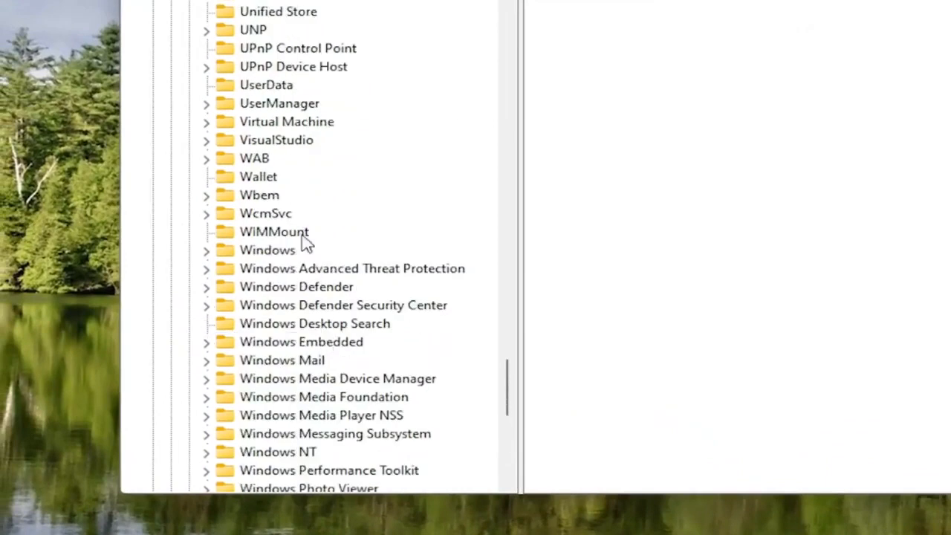
scroll(300, 216, down, 9)
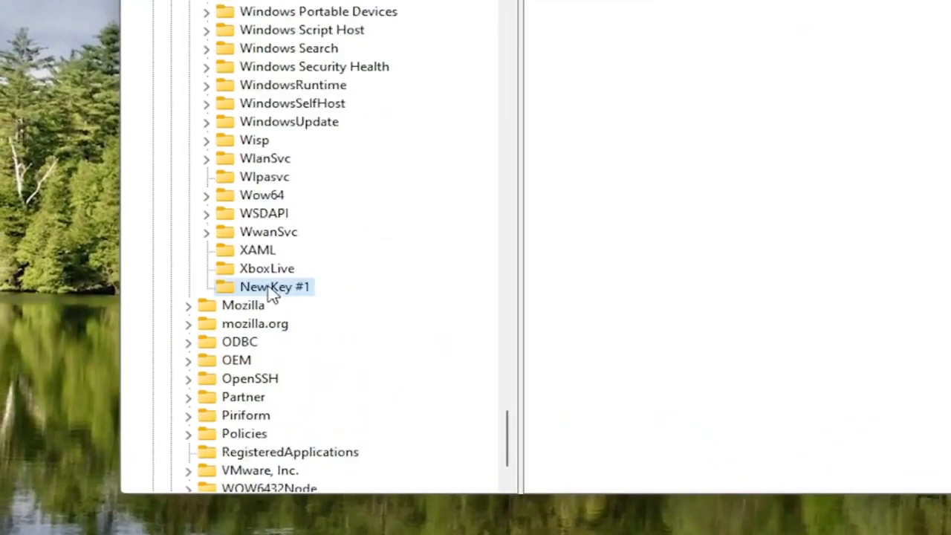
right_click(288, 294)
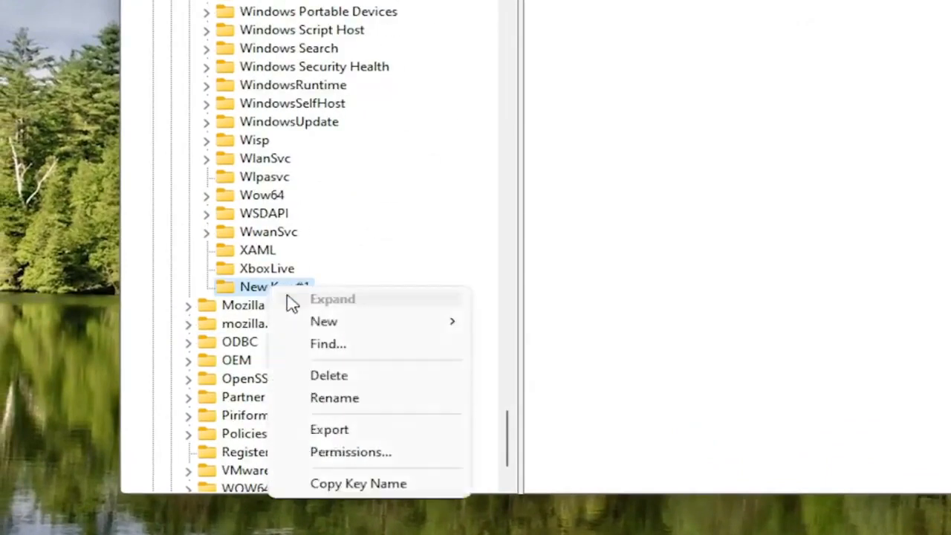
click(334, 397)
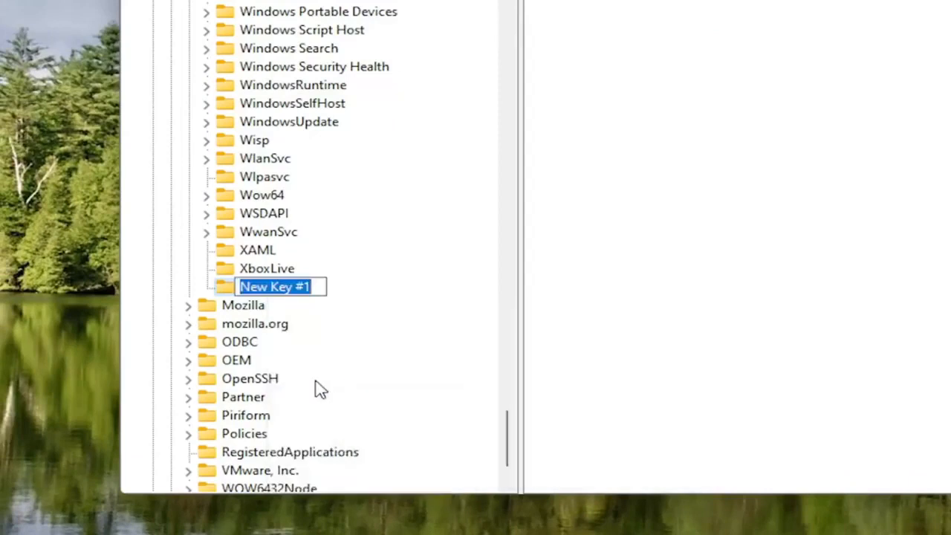
text(MSMQ)
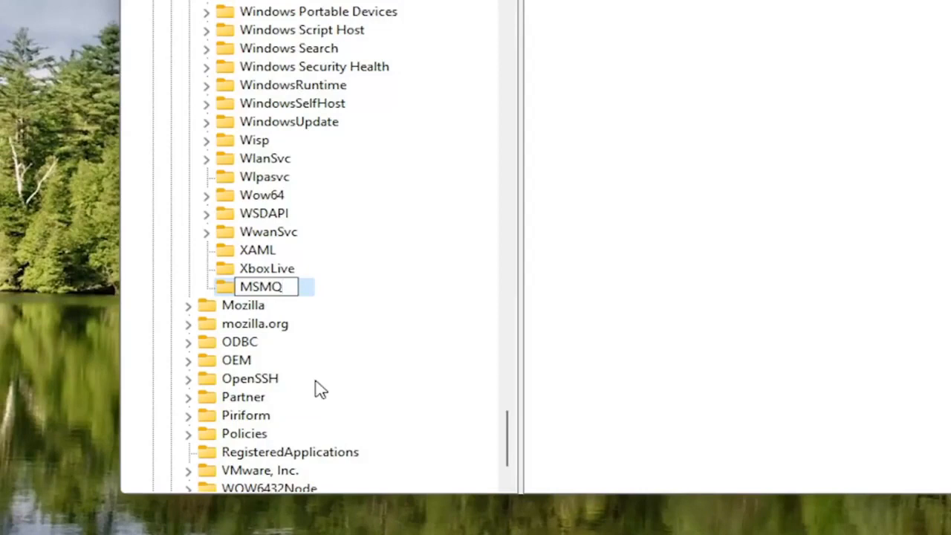
key(Return)
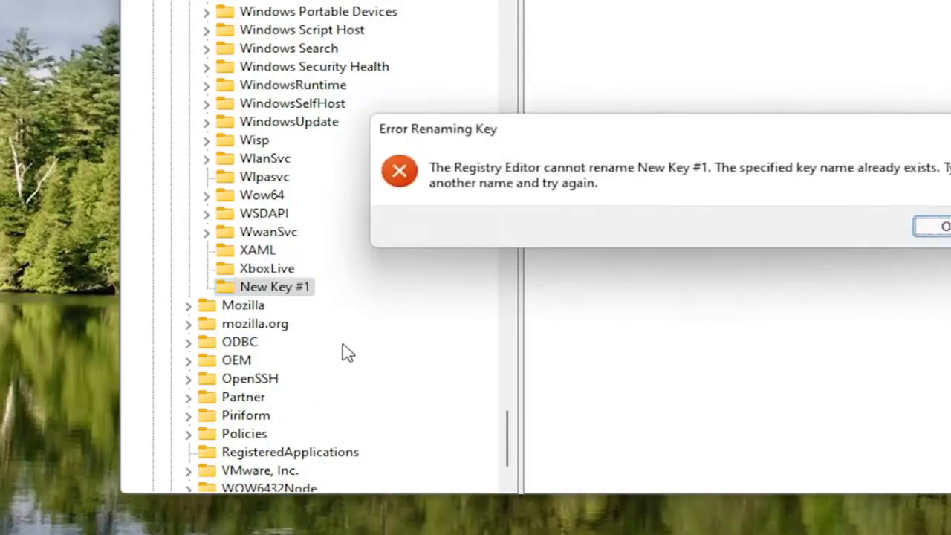
click(940, 231)
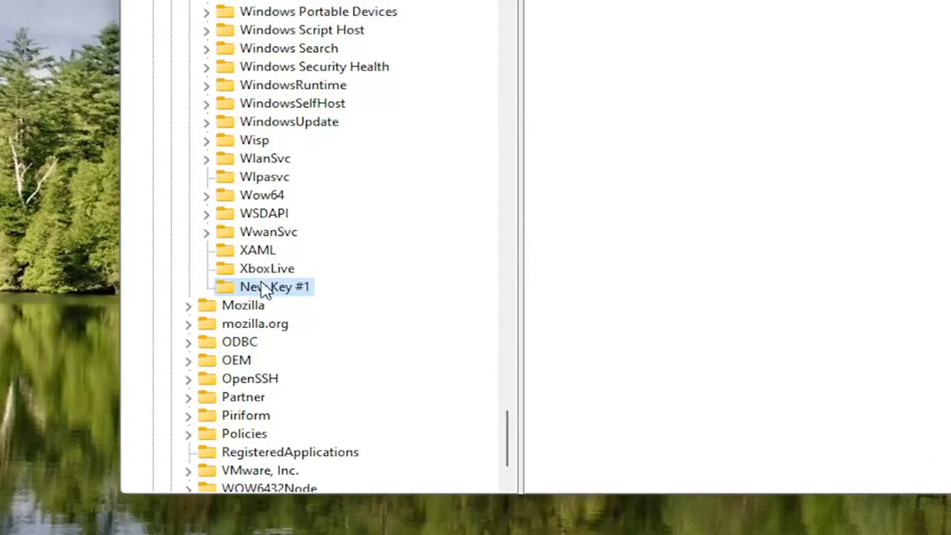
key(Delete)
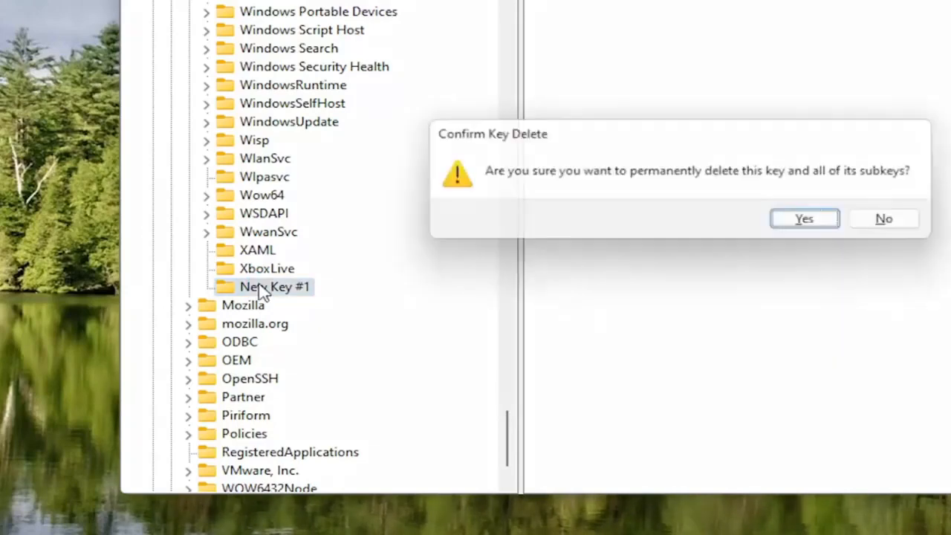
key(Return)
Step: Find and select the existing MSMQ key under HKEY_LOCAL_MACHINE\SOFTWARE\Microsoft
scroll(271, 232, up, 4)
scroll(271, 232, up, 10)
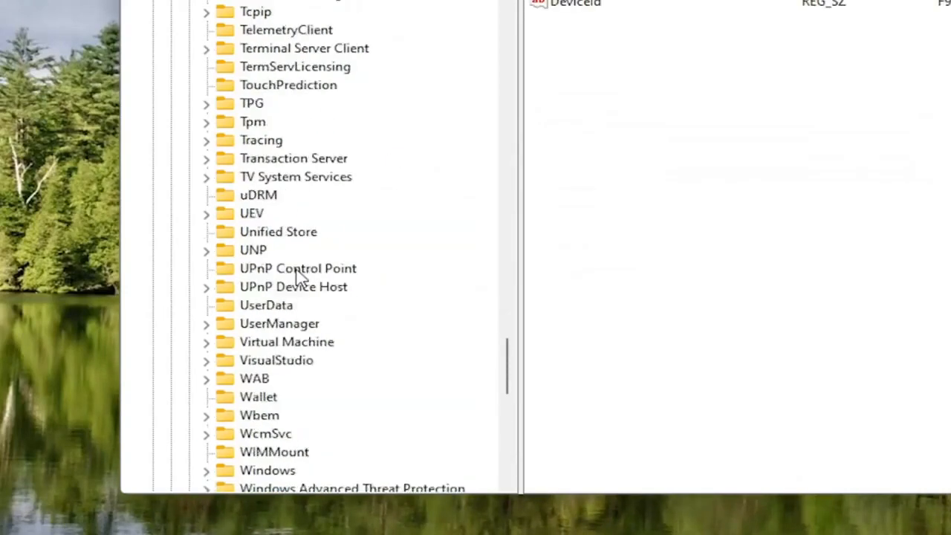
scroll(298, 278, up, 9)
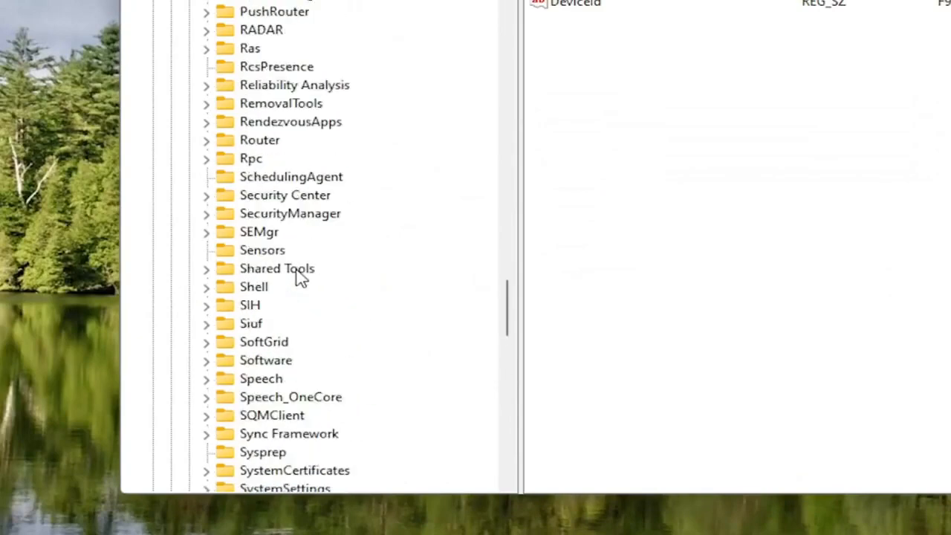
scroll(301, 277, down, 7)
scroll(301, 277, up, 12)
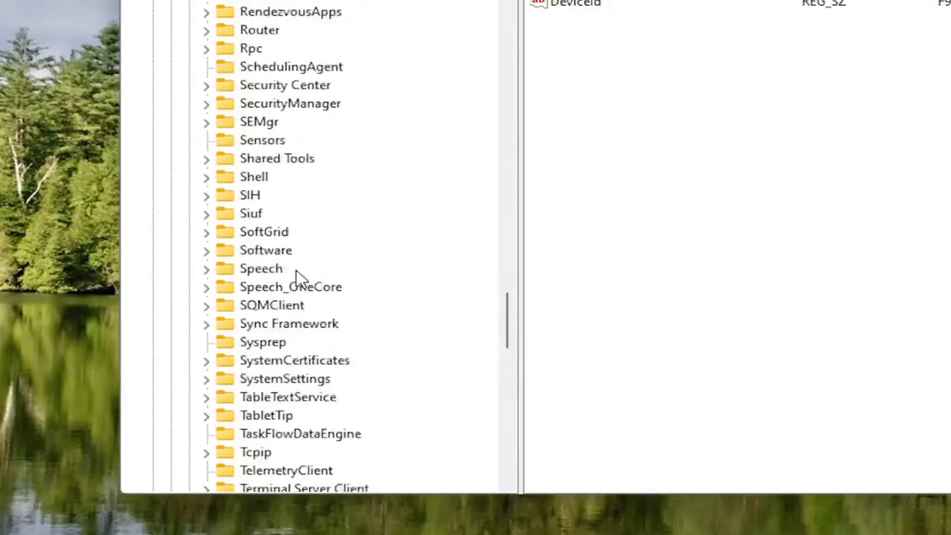
scroll(297, 277, up, 10)
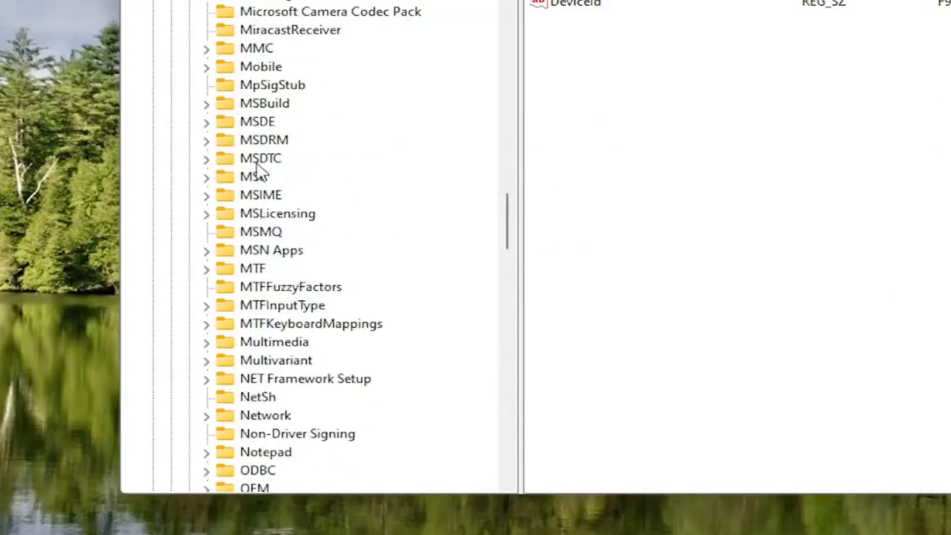
click(251, 234)
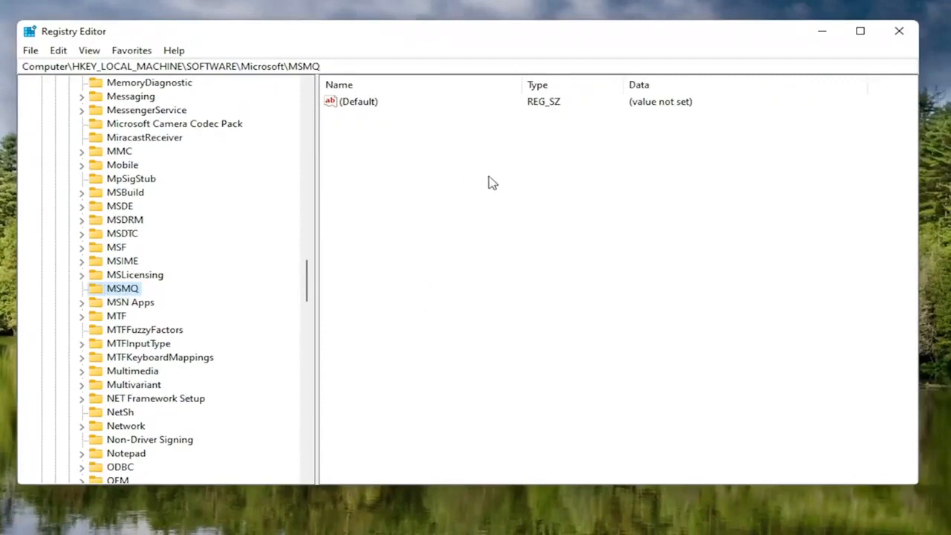
Step: Create a new DWORD (32-bit) value named TCPNoDelay in the MSMQ key
right_click(471, 152)
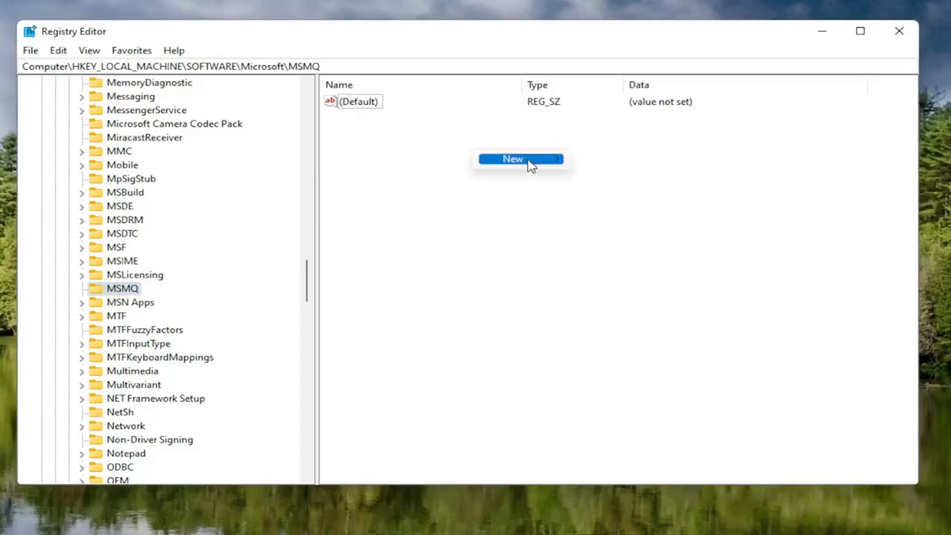
mouse_move(527, 162)
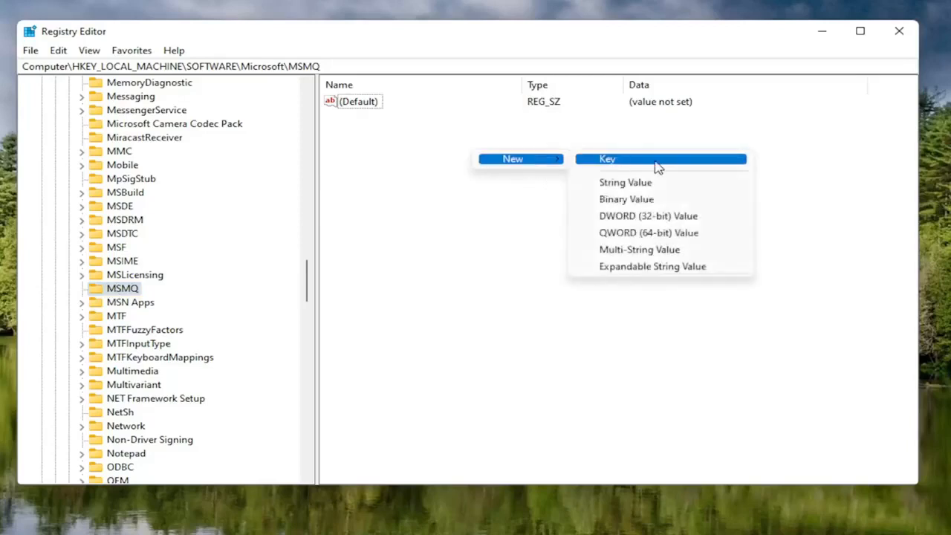
click(652, 216)
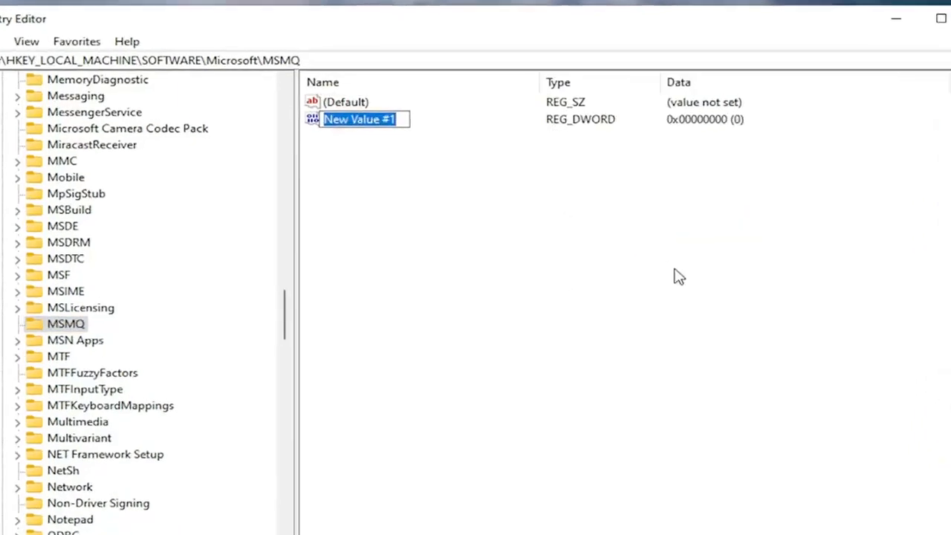
text(TCP)
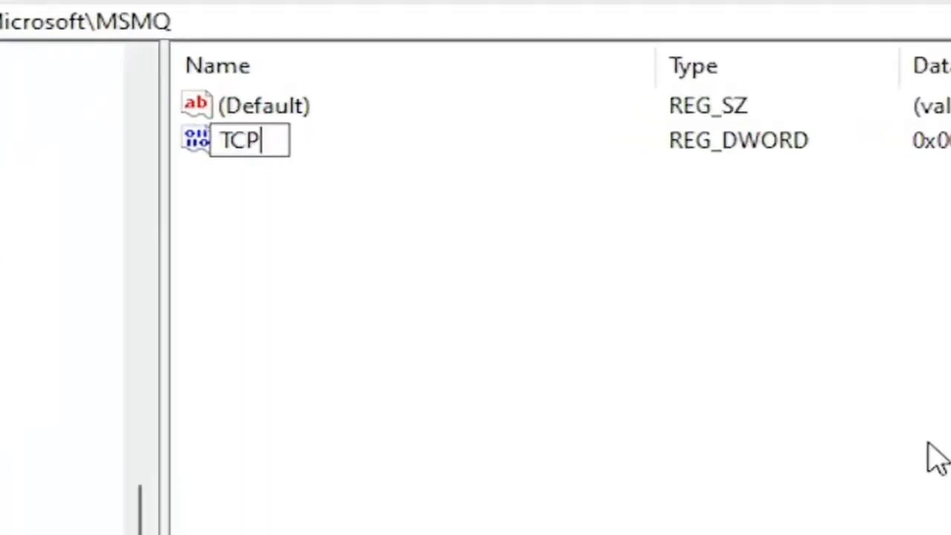
text(NoDelay)
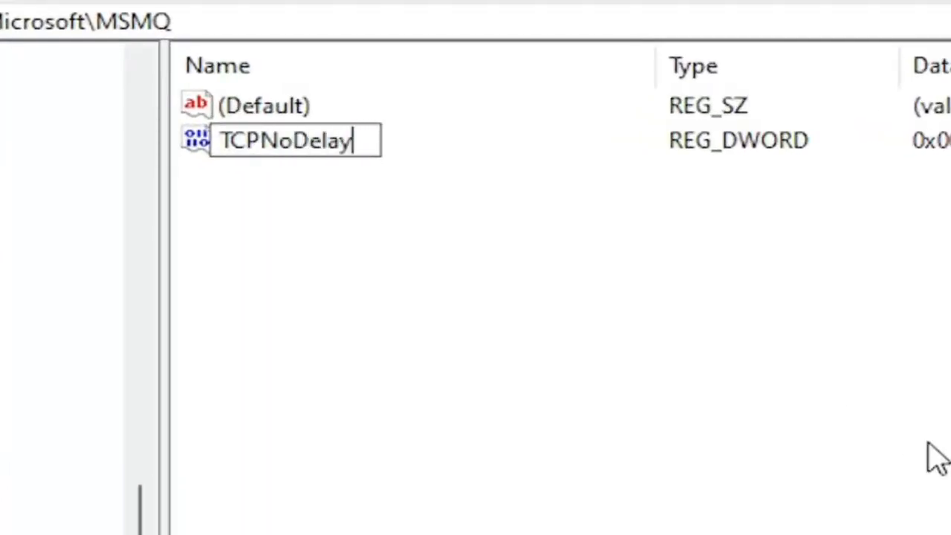
key(Return)
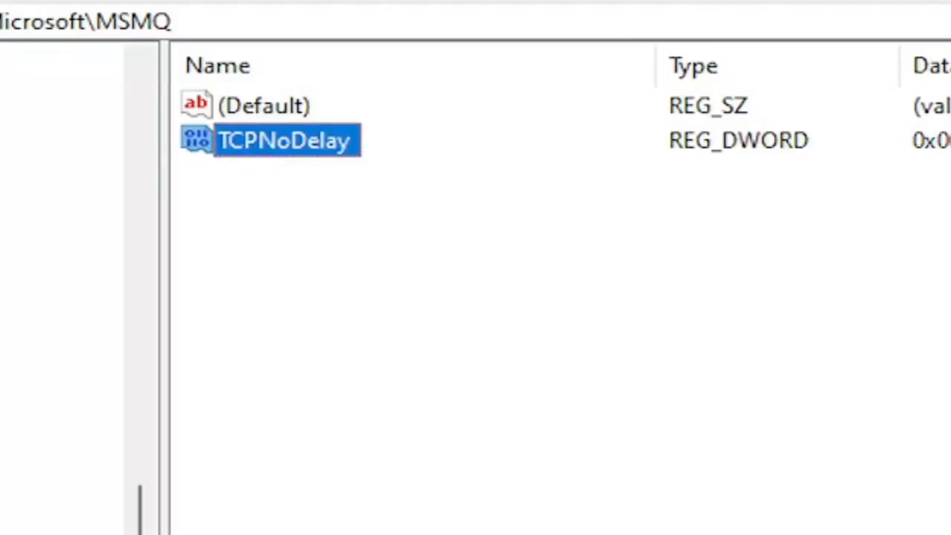
Step: Set the value data of TCPNoDelay in the MSMQ key to 1
double_click(334, 145)
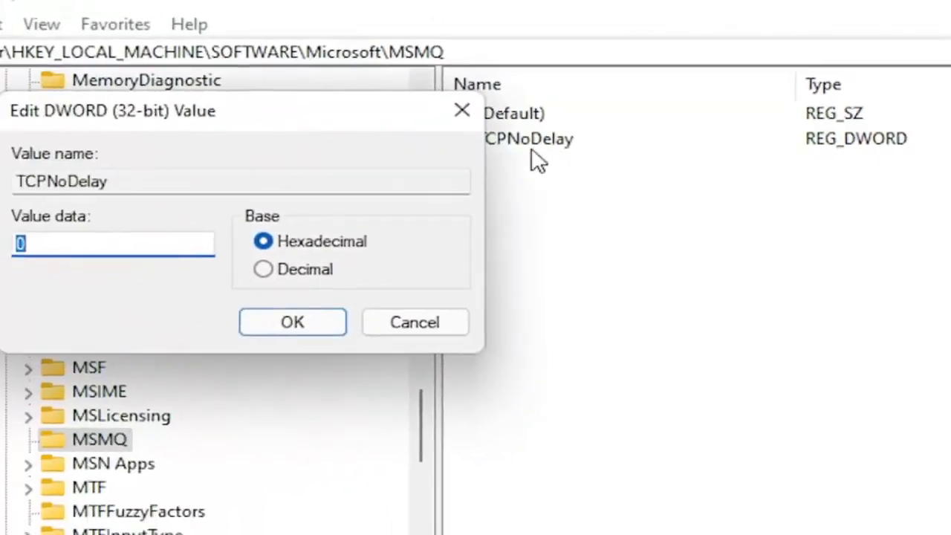
text(1)
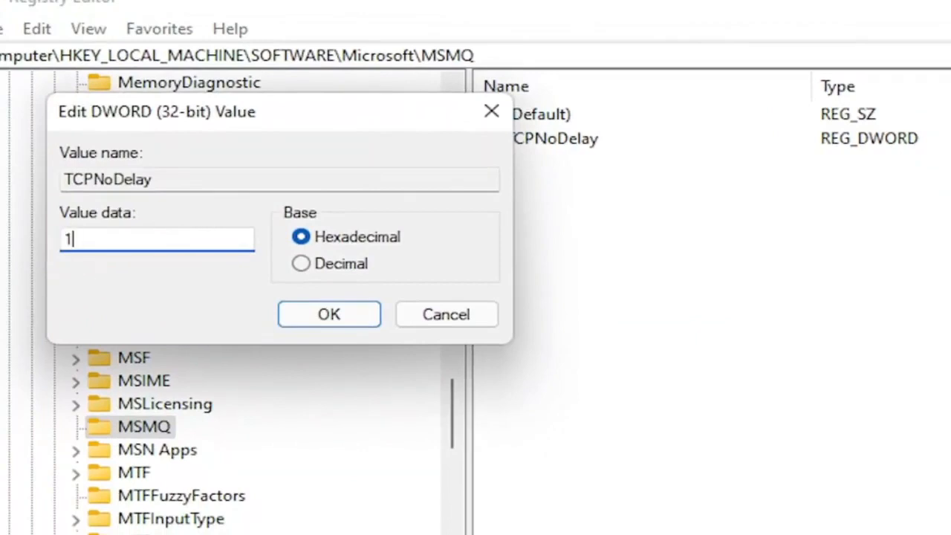
click(314, 315)
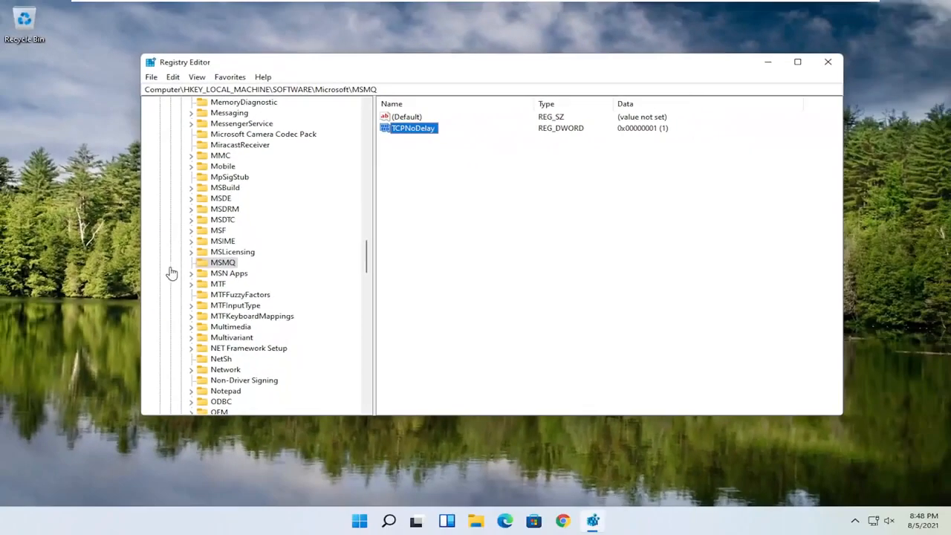
Step: Collapse the Microsoft, SOFTWARE and HKEY_LOCAL_MACHINE branches of the registry tree and close the registry window
drag(369, 264, 371, 104)
click(177, 267)
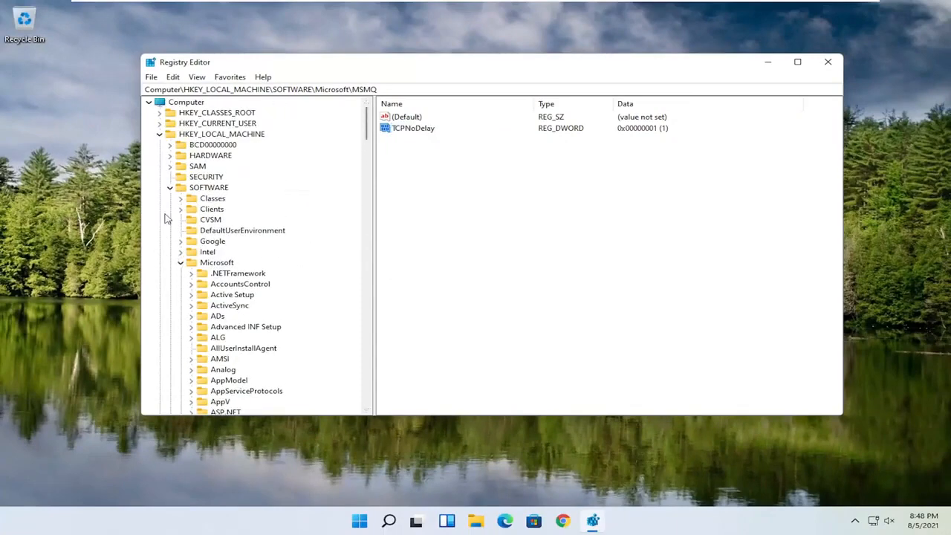
click(181, 262)
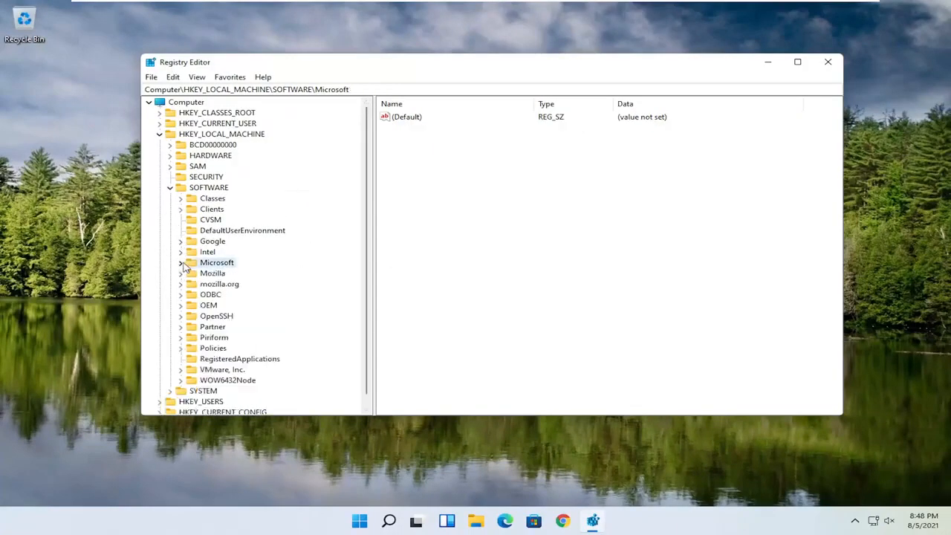
click(171, 188)
click(160, 134)
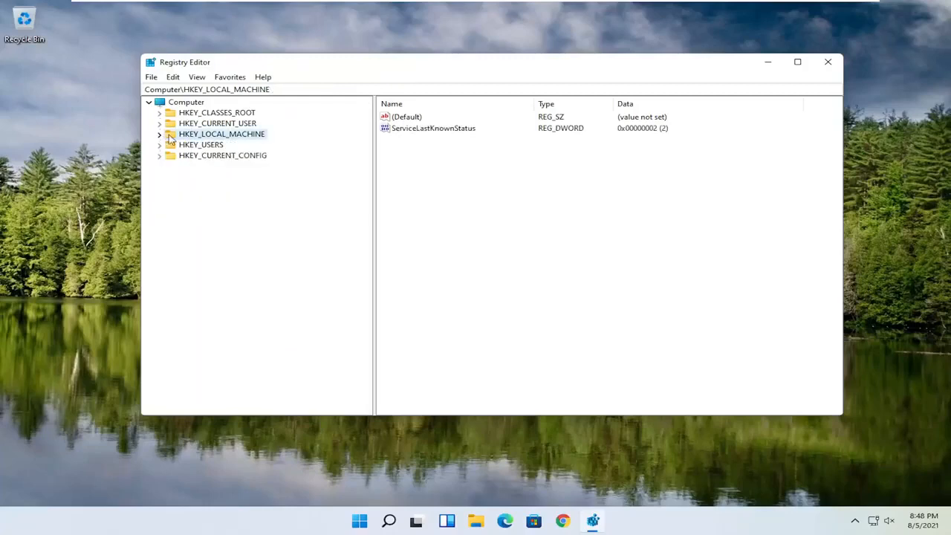
click(827, 61)
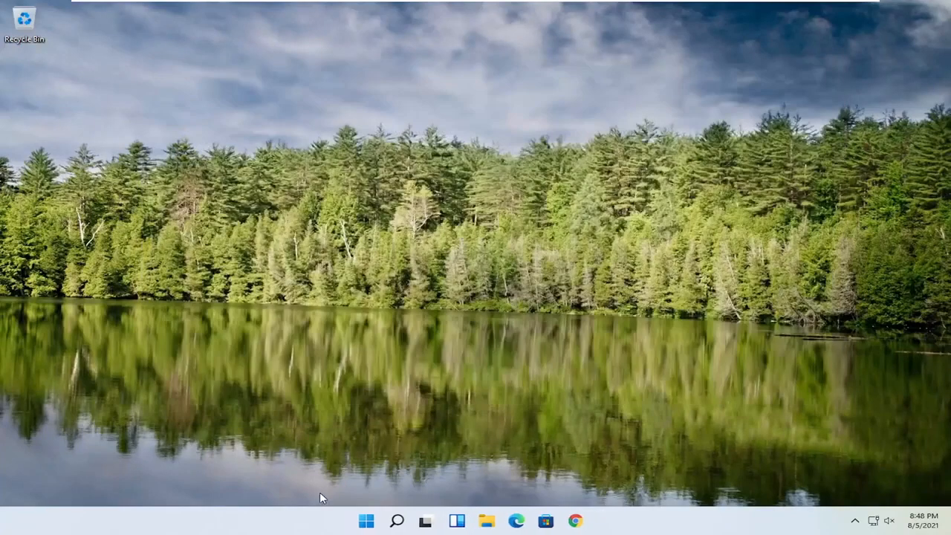
Step: Restart the computer to apply the registry changes
right_click(383, 526)
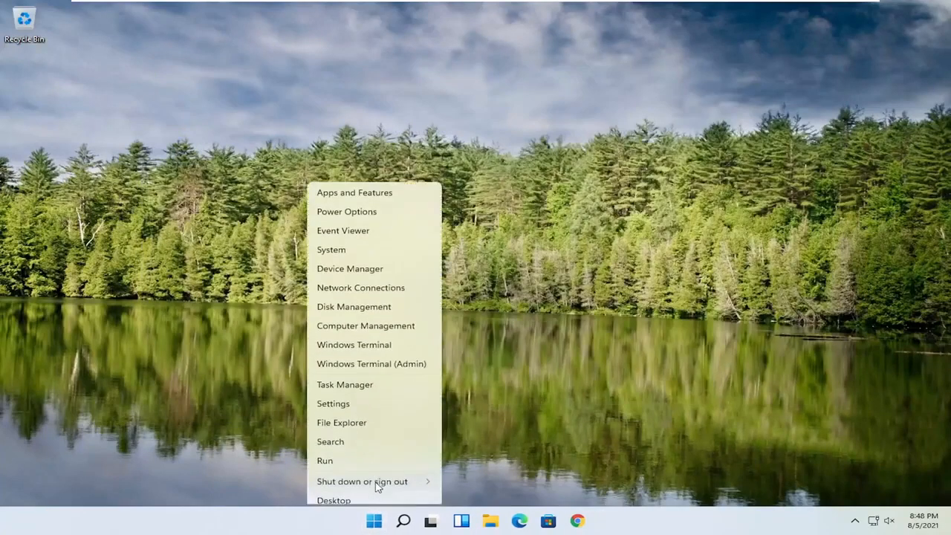
mouse_move(373, 481)
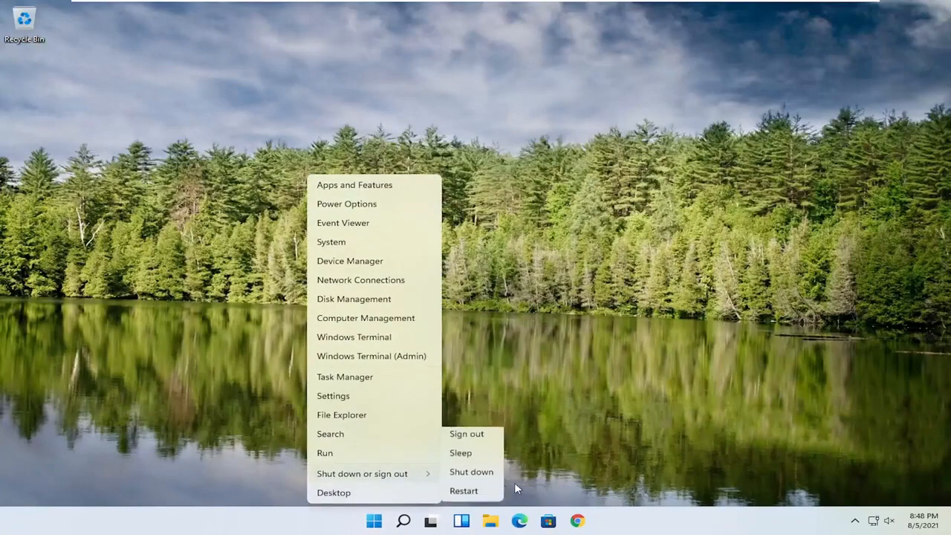
click(464, 495)
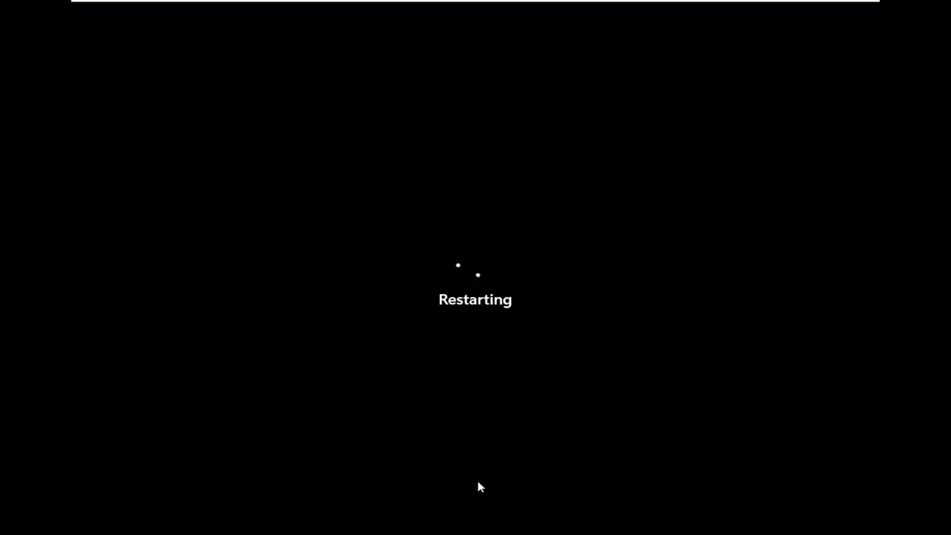